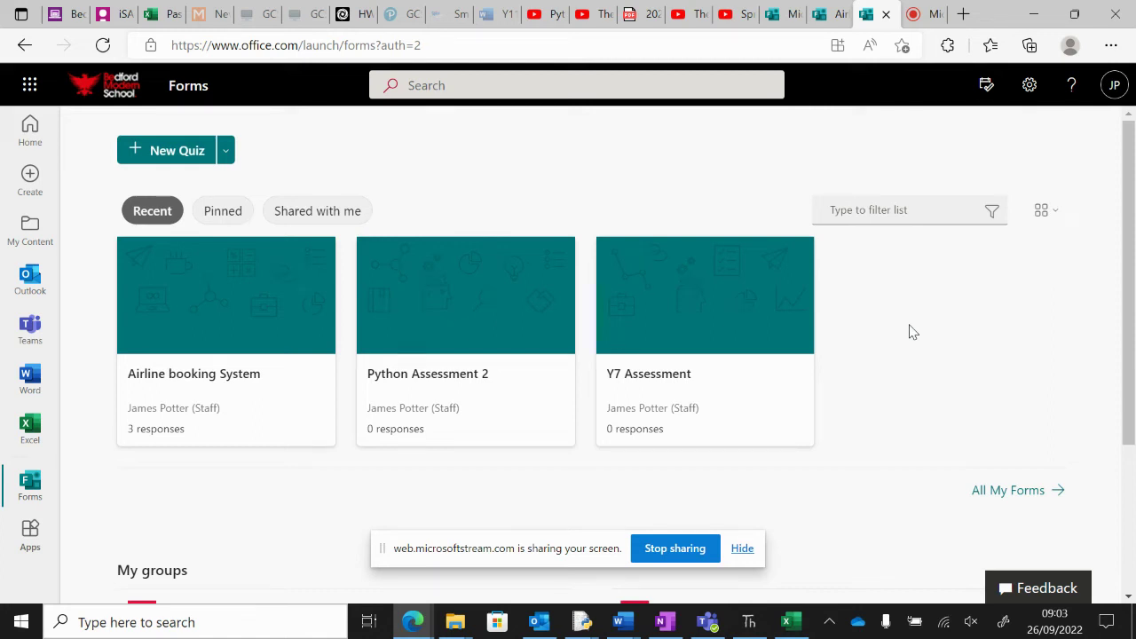
Hide the screen-sharing notice at the bottom of the Forms home page.
left_click(743, 550)
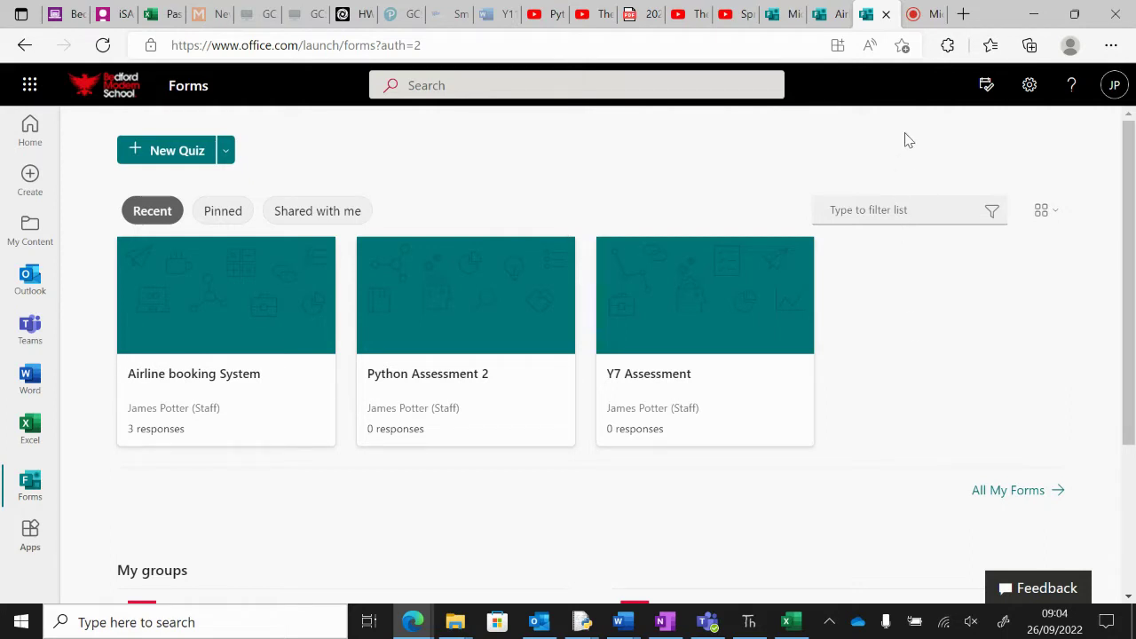
Open the Airline booking System form's Questions view and scroll through its four questions.
right_click(830, 23)
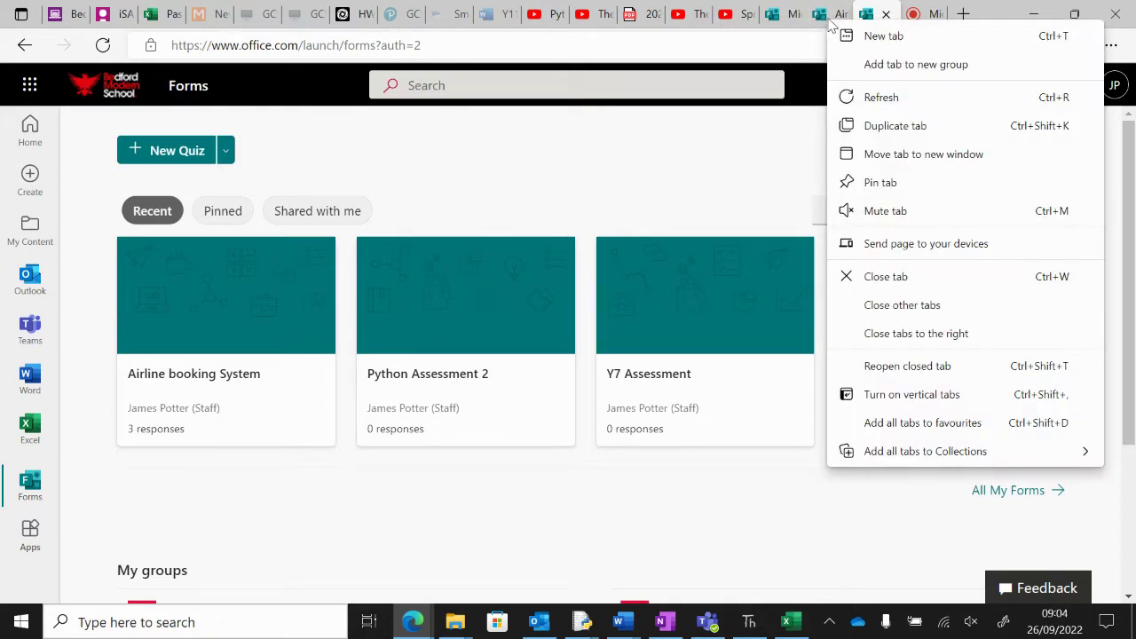
left_click(829, 16)
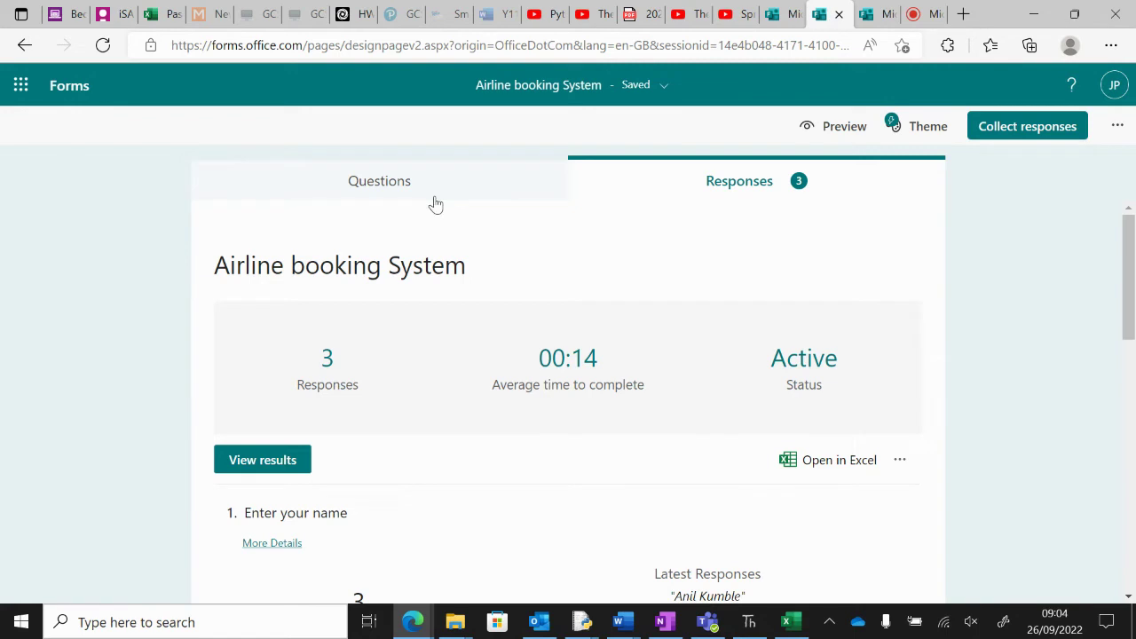
left_click(403, 176)
scroll(645, 429, "down", 2)
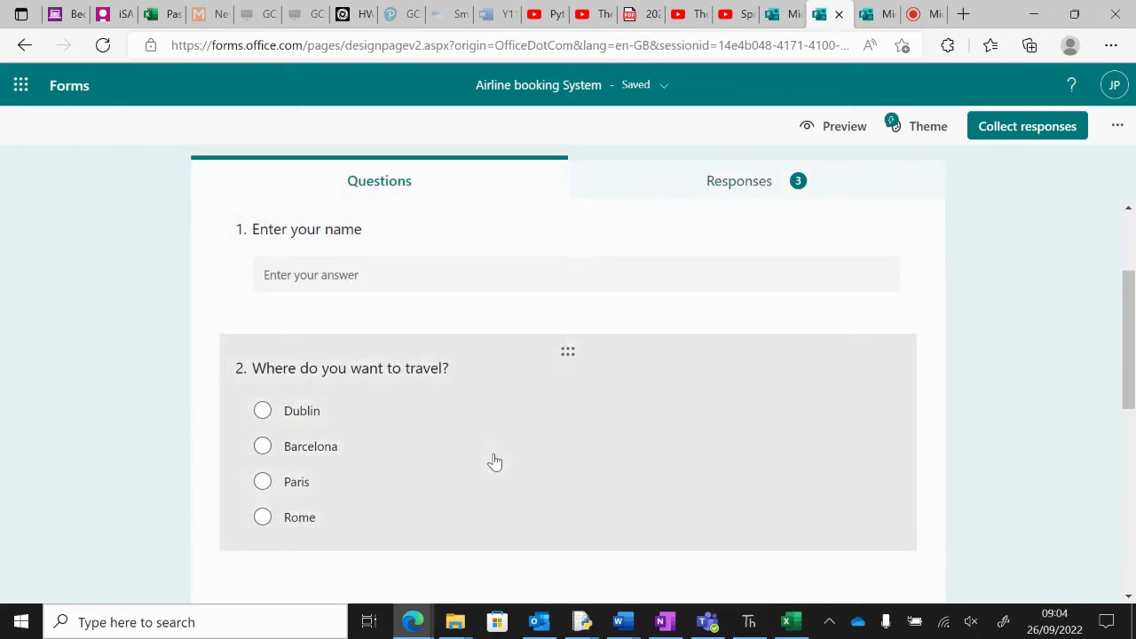
scroll(177, 493, "down", 4)
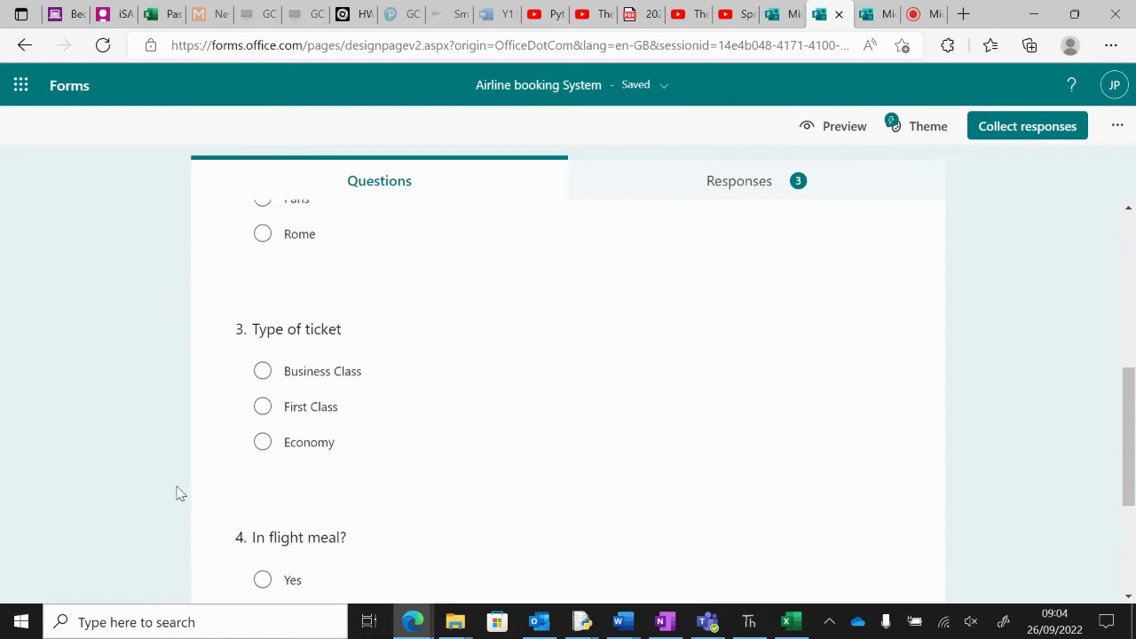
scroll(195, 581, "down", 2)
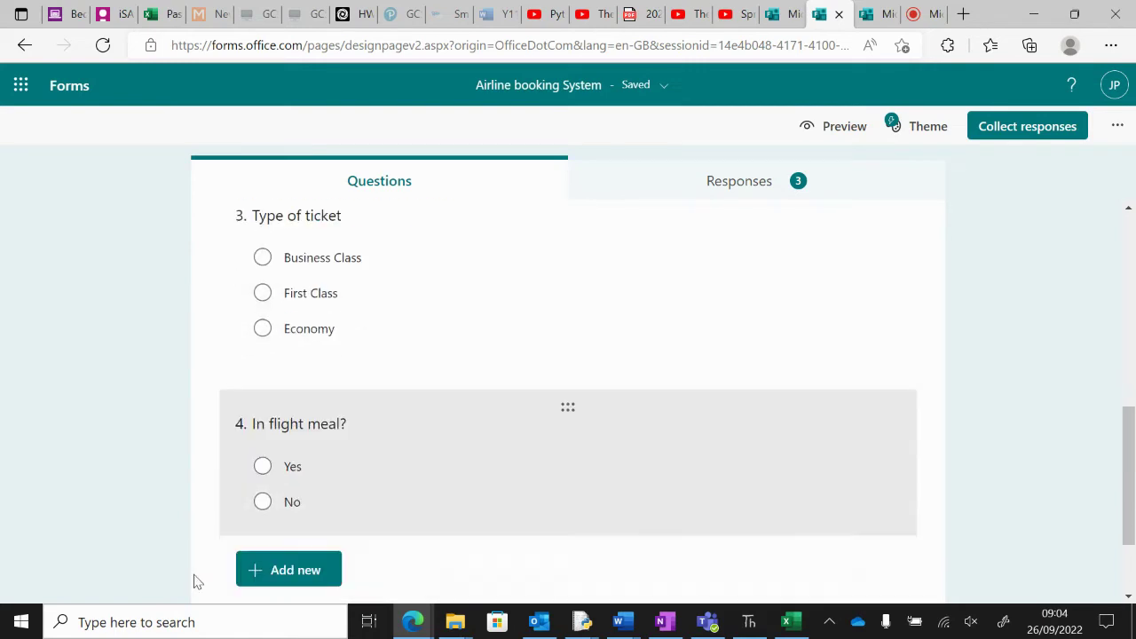
scroll(197, 582, "up", 4)
scroll(195, 582, "up", 3)
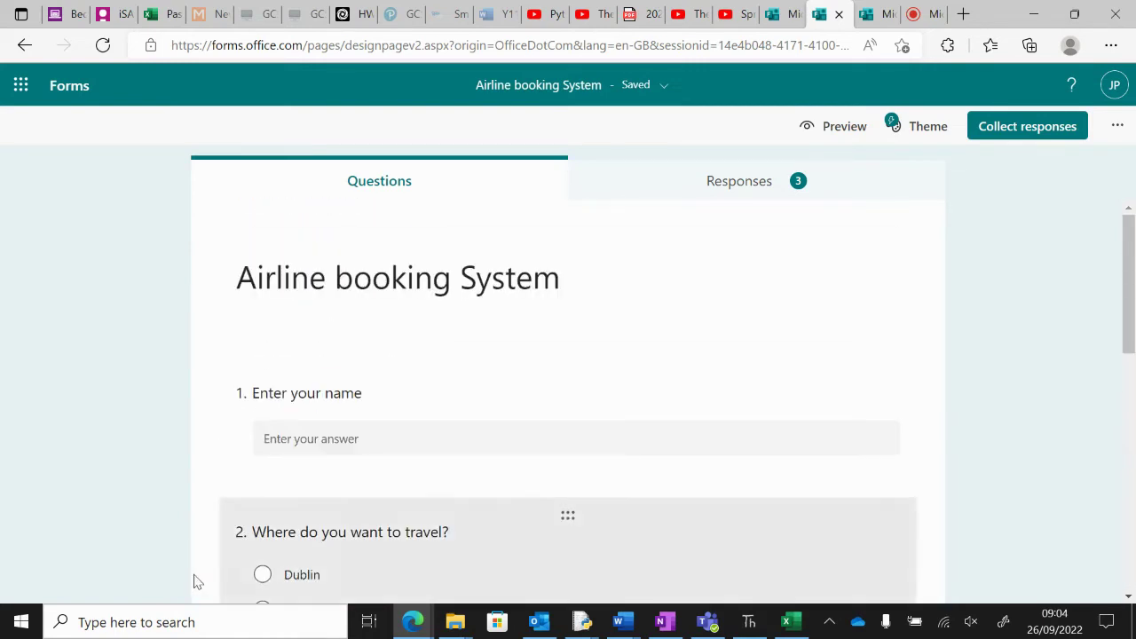
right_click(870, 9)
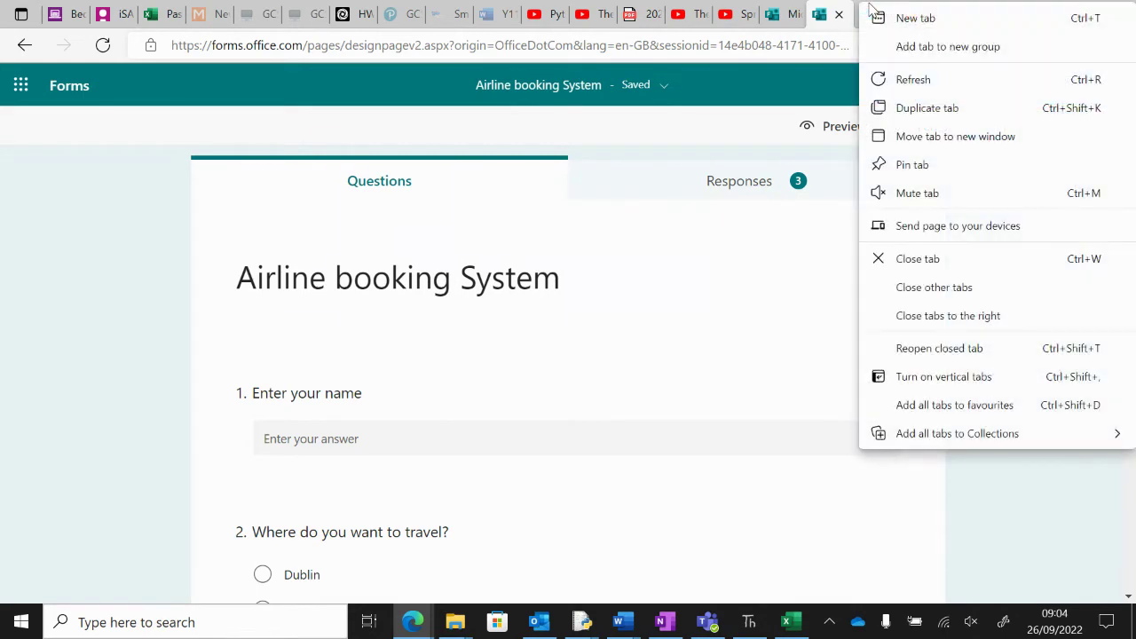
left_click(776, 102)
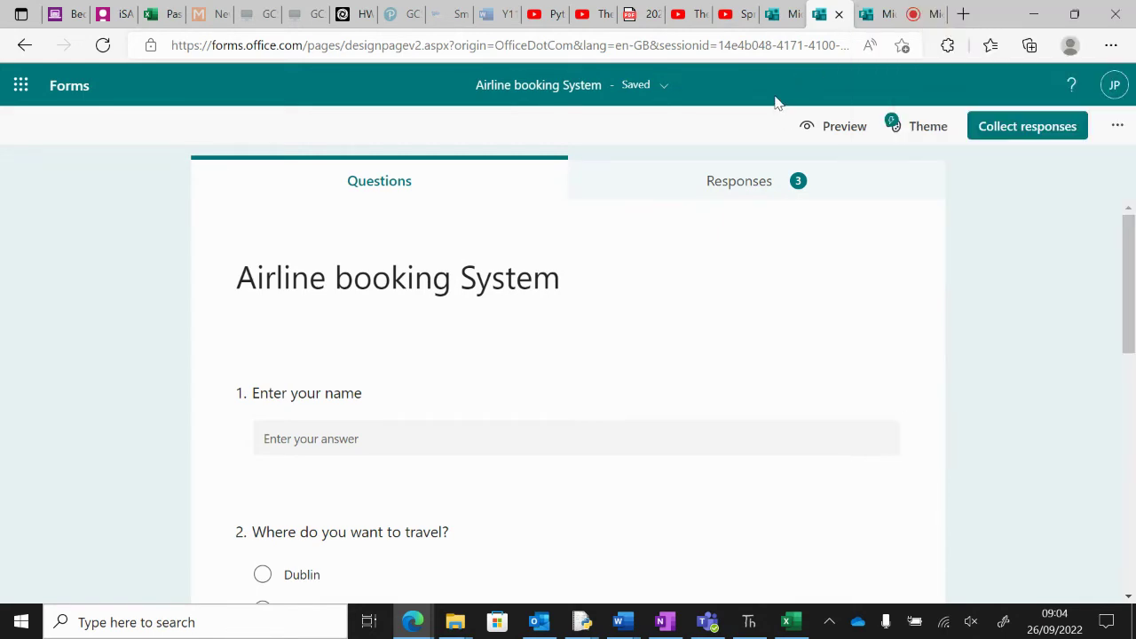
Create a new blank form from the New Quiz dropdown on the Forms home page.
left_click(874, 18)
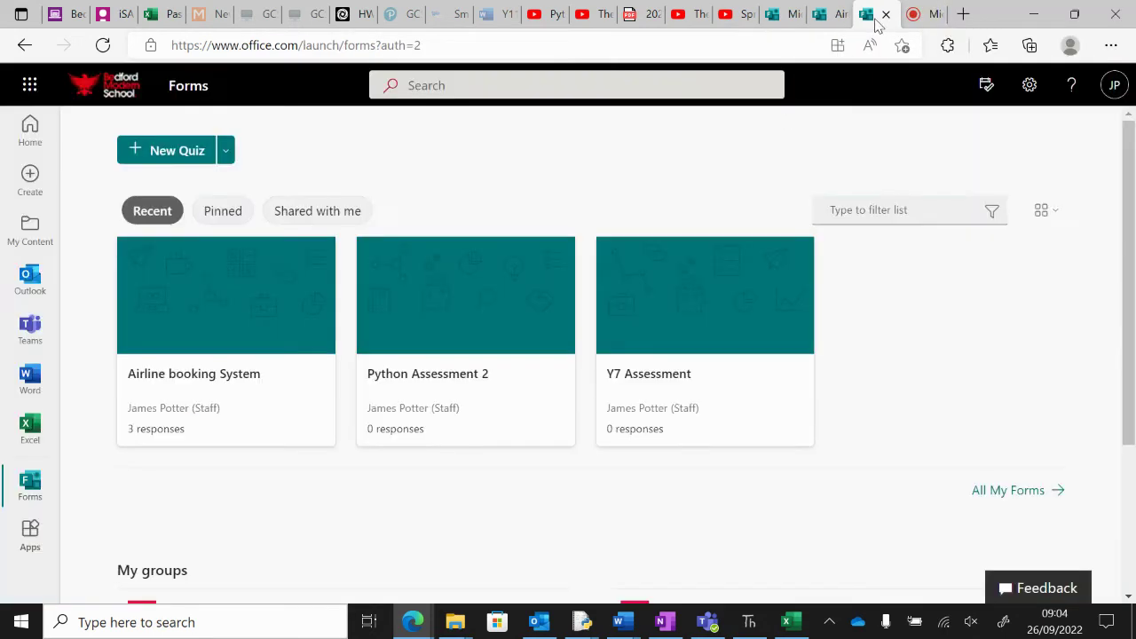
left_click(226, 152)
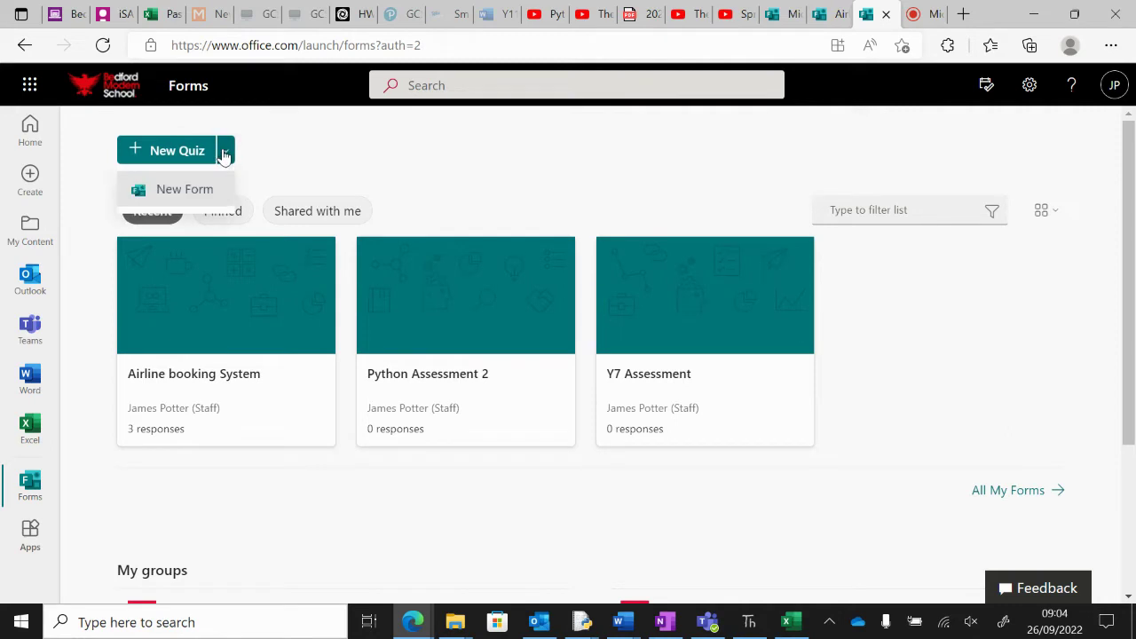
left_click(180, 192)
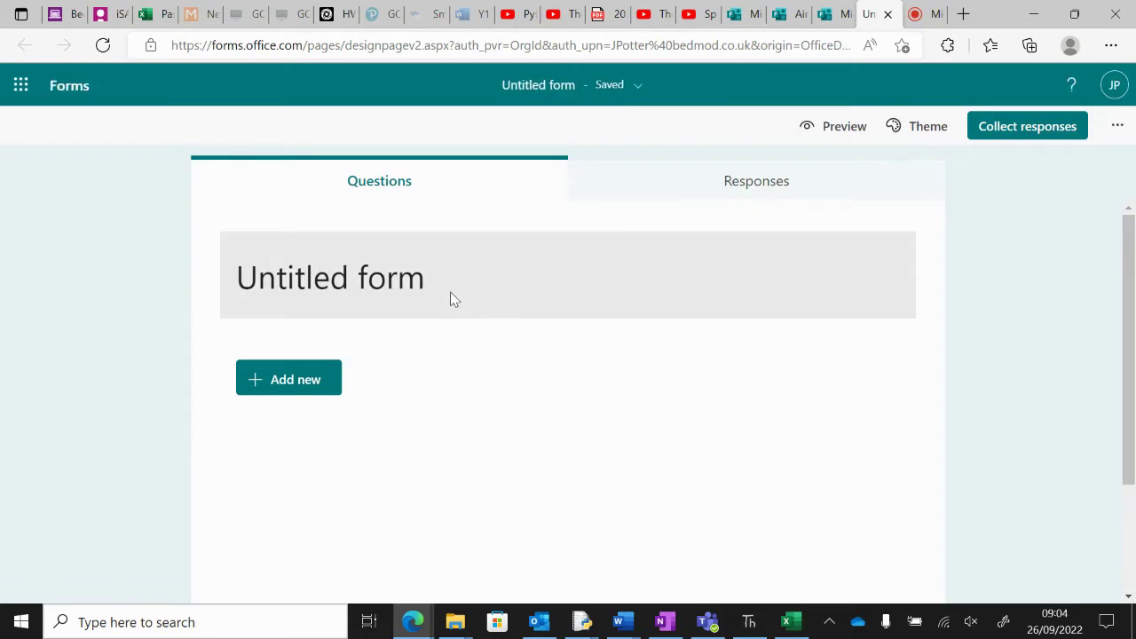
Title the new form 'Airline booking system' and bring up the question types.
left_click(399, 292)
type("A")
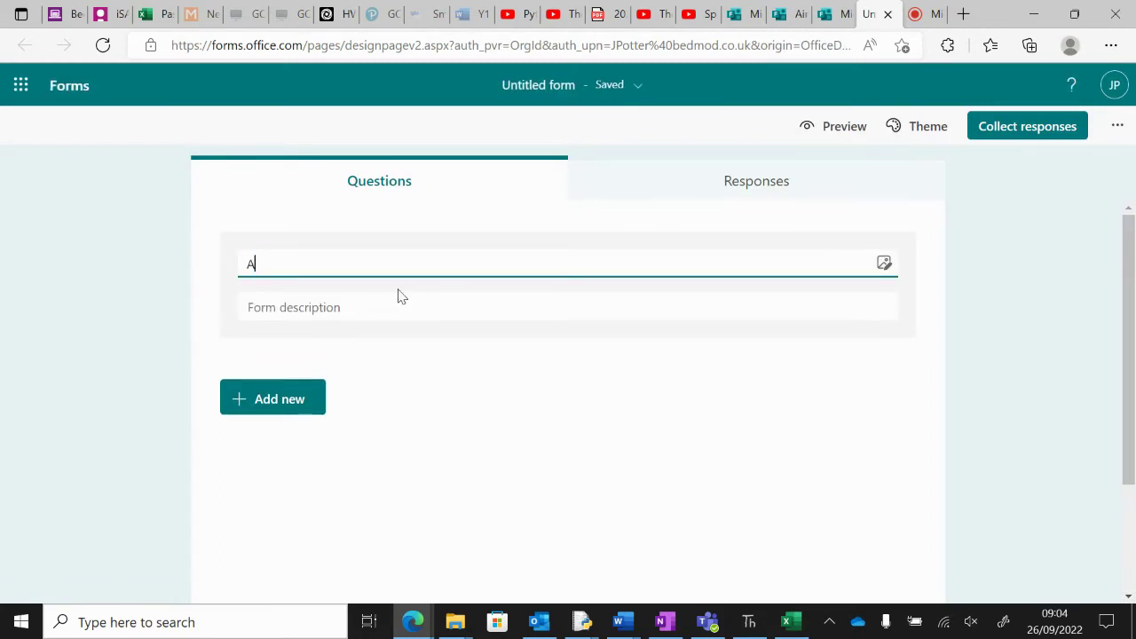
type("irline booking system")
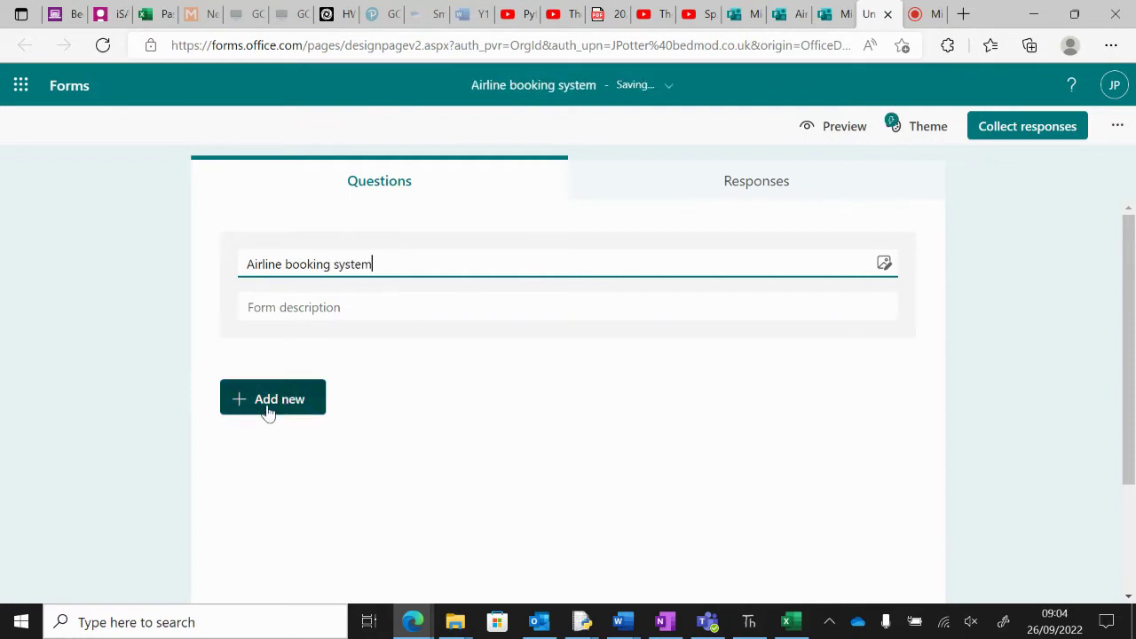
left_click(269, 411)
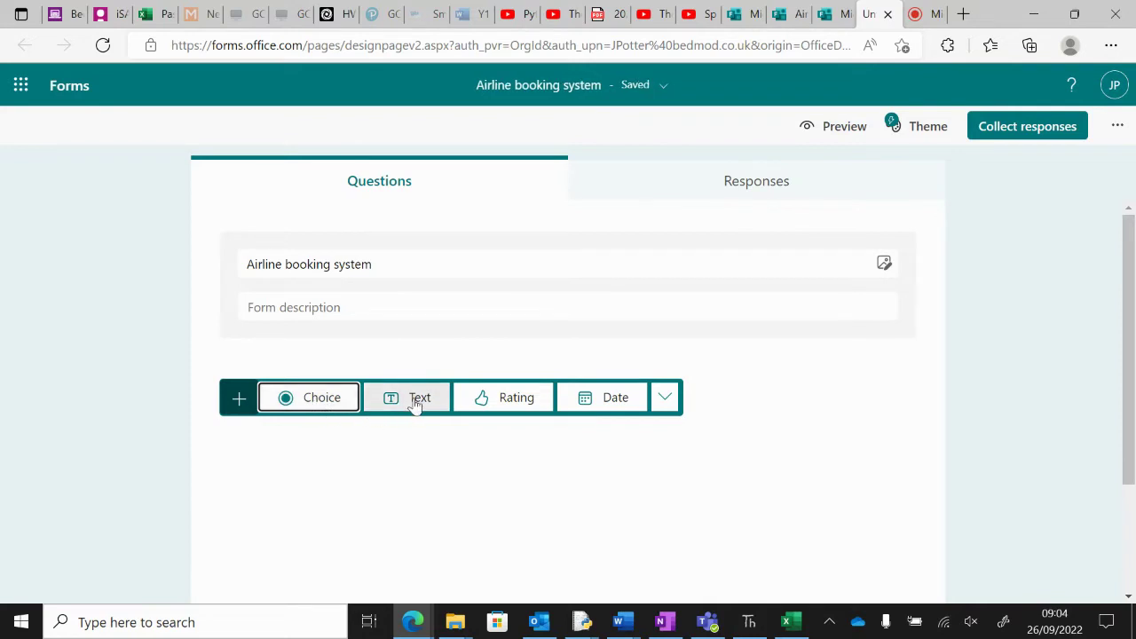
Add text question 1 reading 'Wnter your name', then add a second text question.
left_click(414, 399)
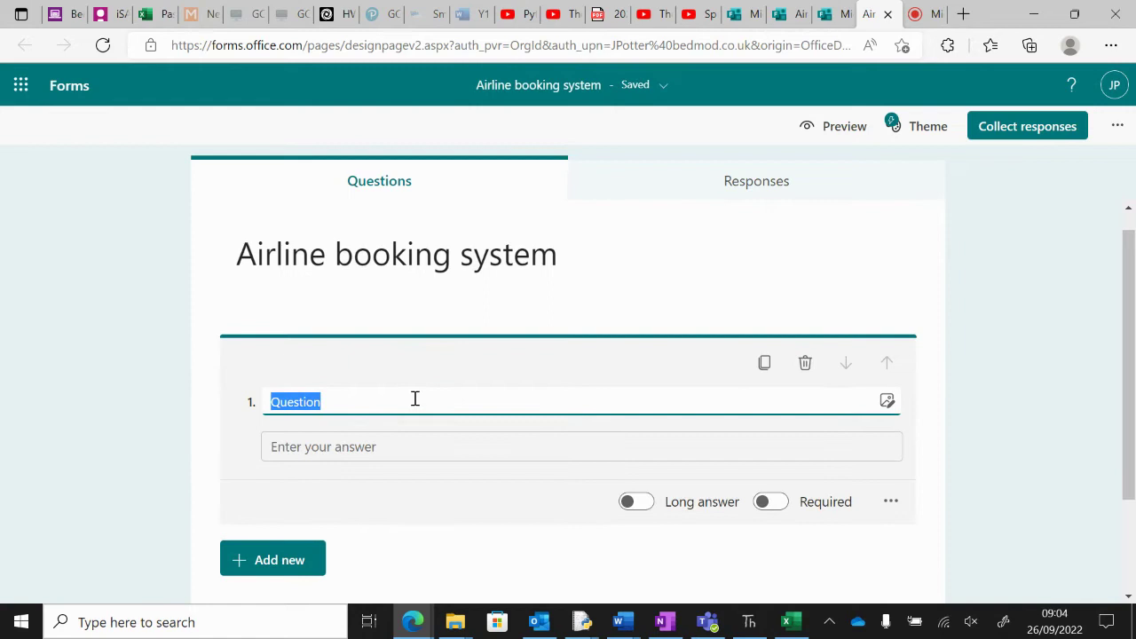
type("W")
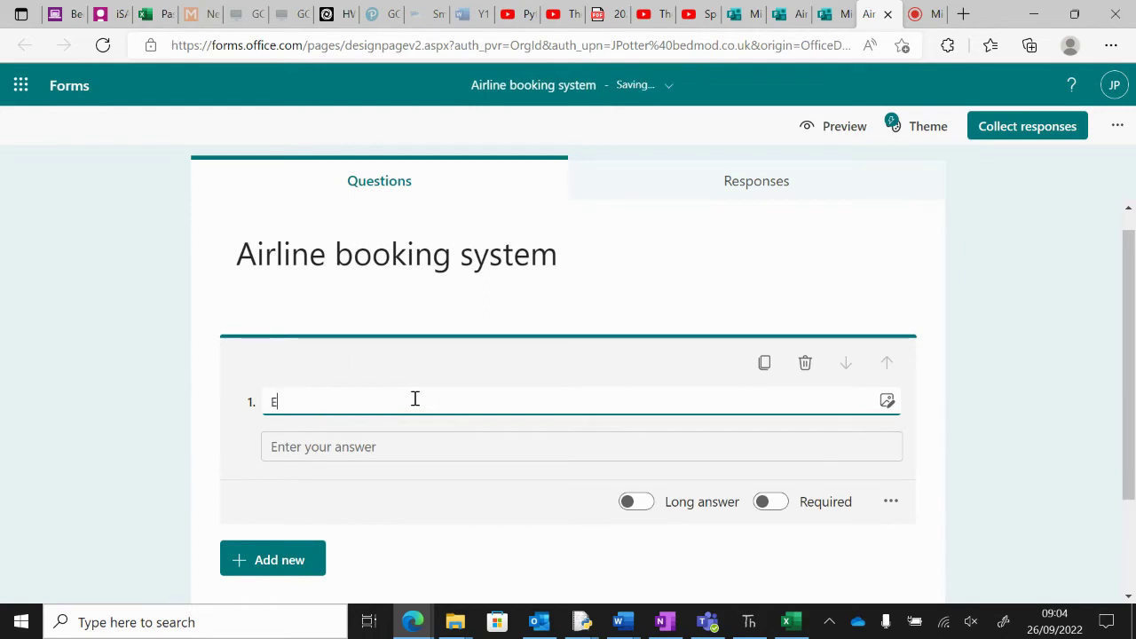
type("nter your name")
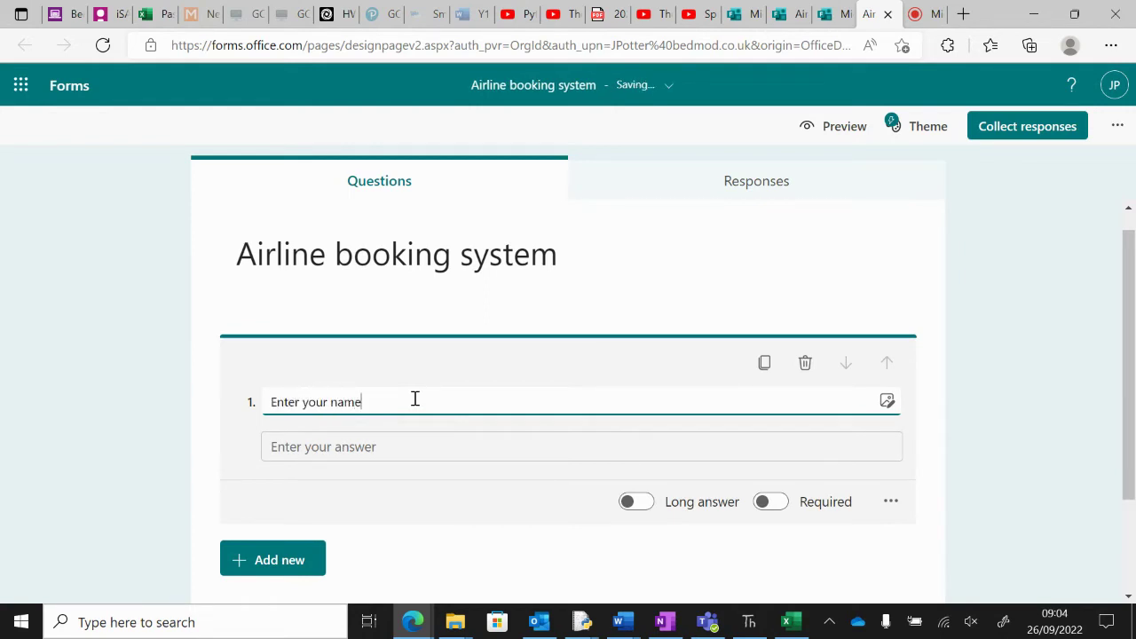
scroll(284, 570, "down", 2)
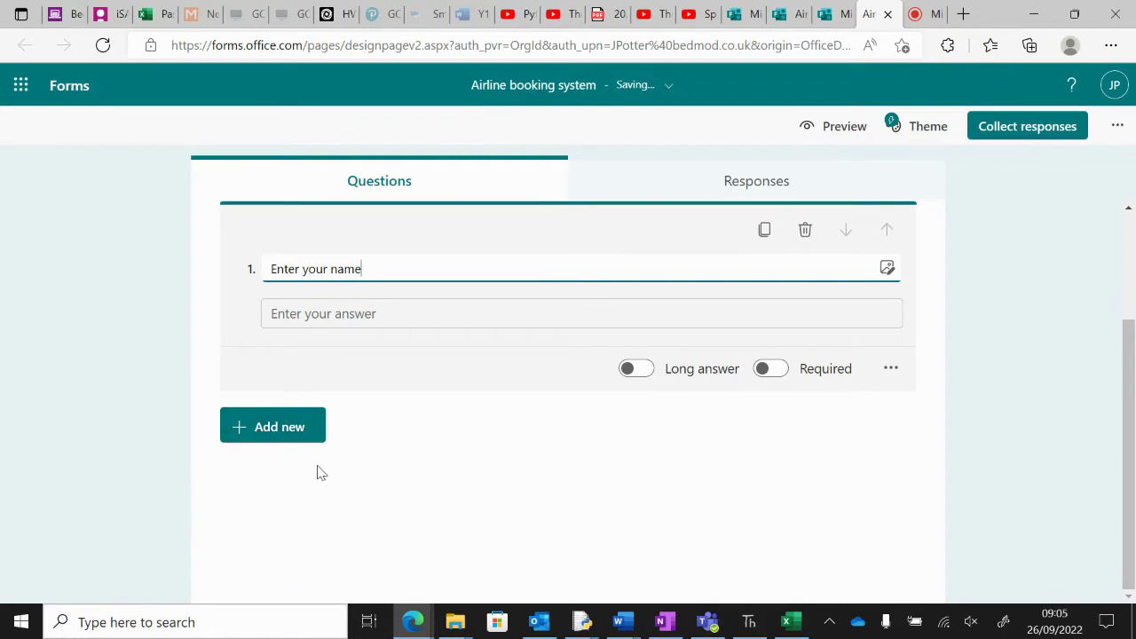
left_click(291, 432)
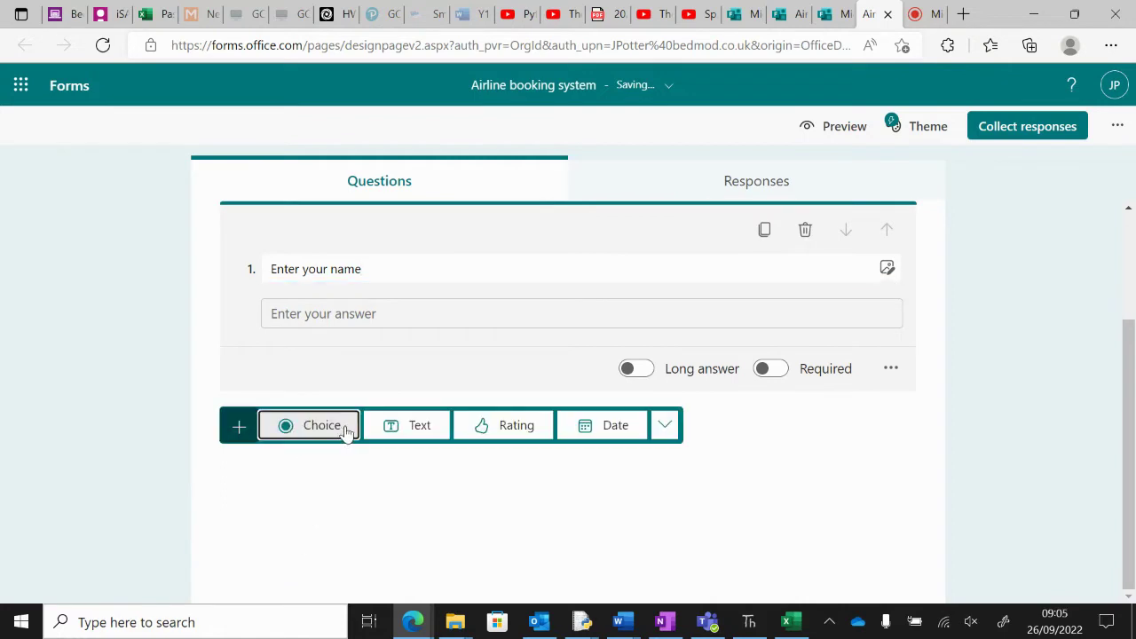
left_click(407, 429)
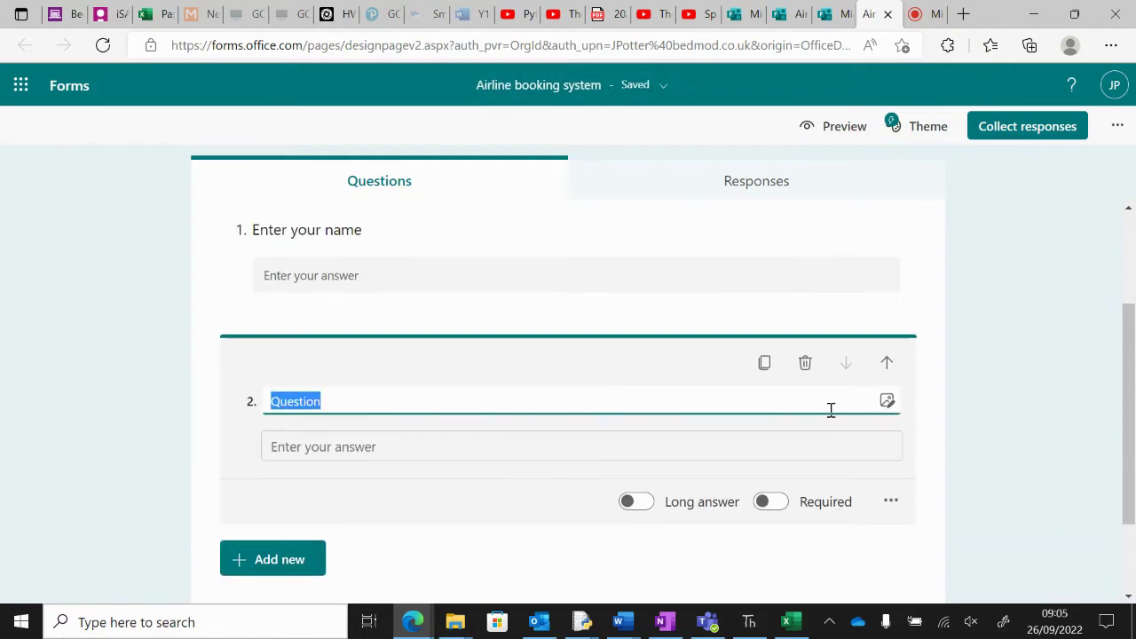
Replace the extra question with a multiple-choice question 'Where do you want to fly'.
left_click(805, 365)
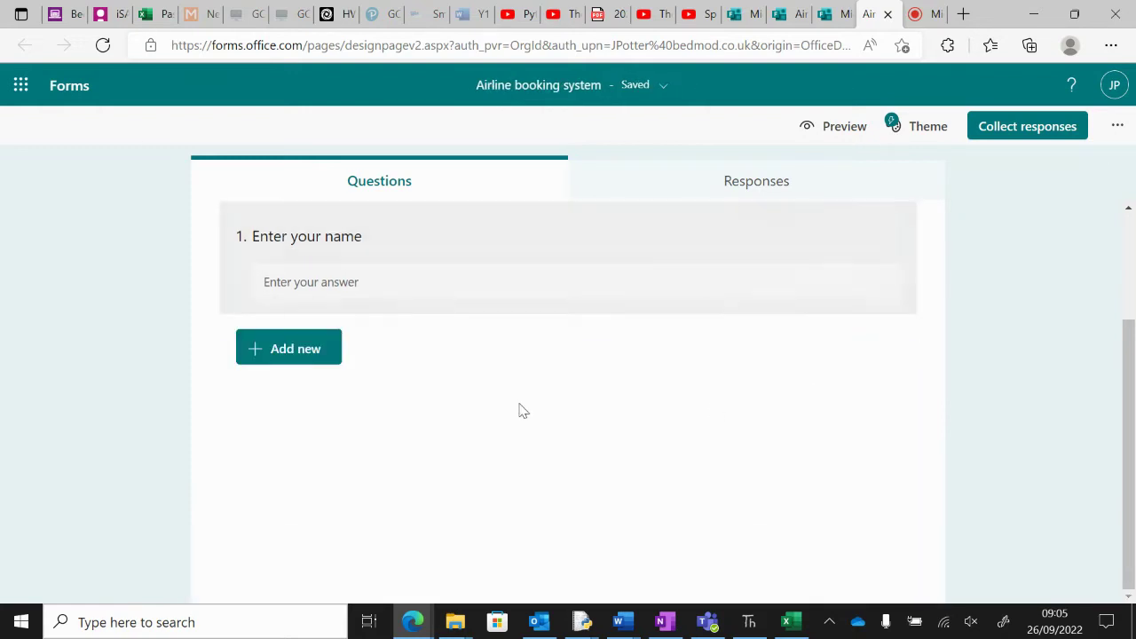
left_click(270, 349)
left_click(338, 347)
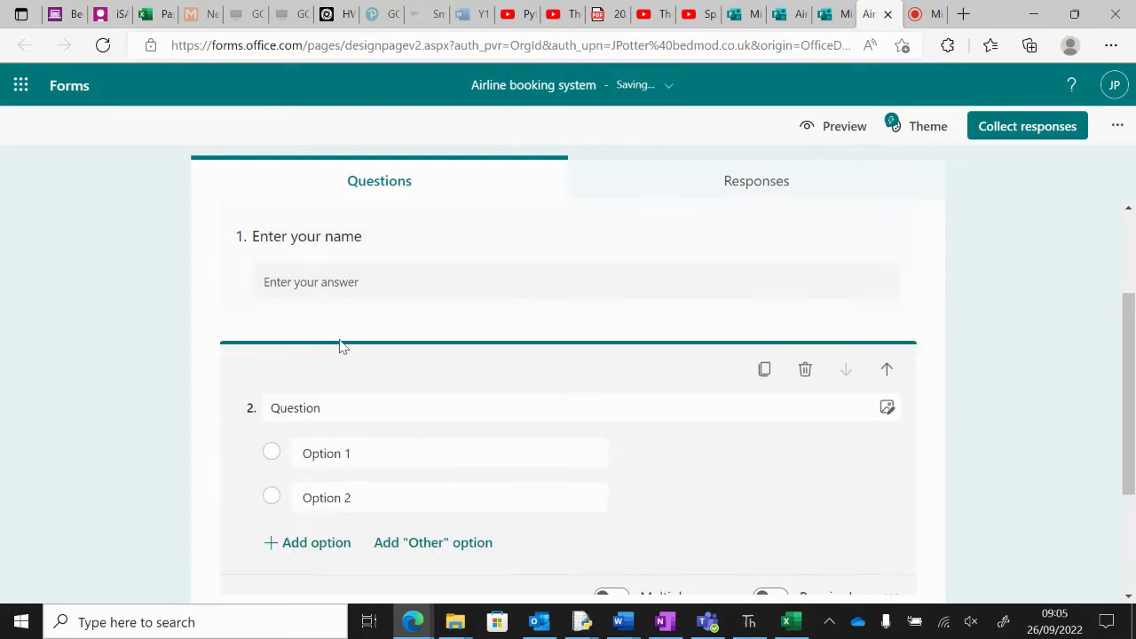
type("Whe")
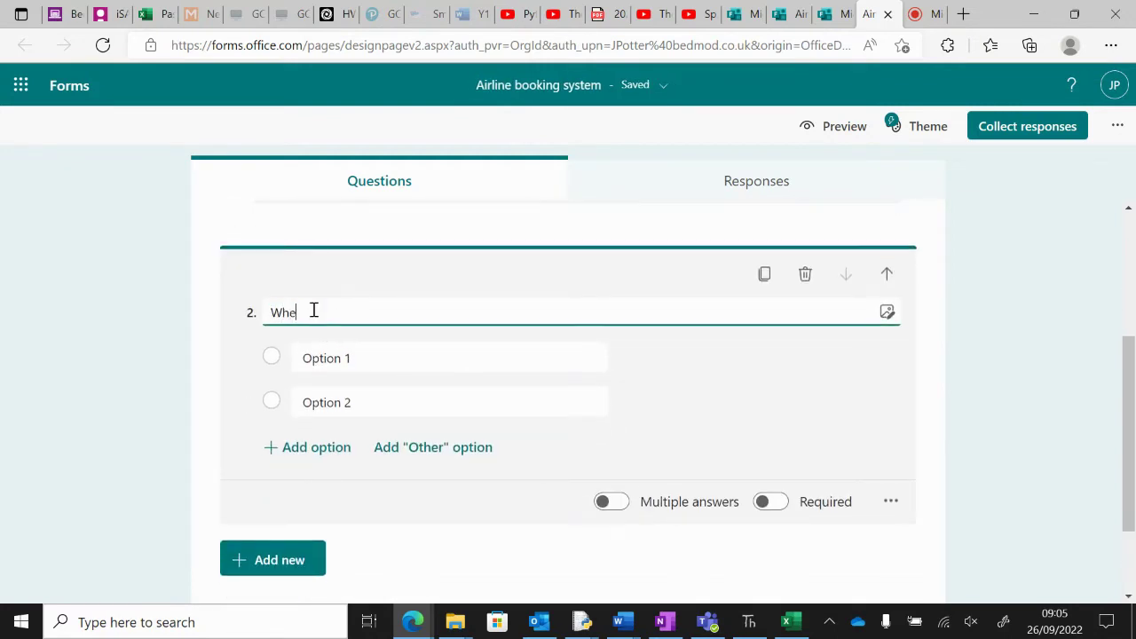
type("re do you want to fly?")
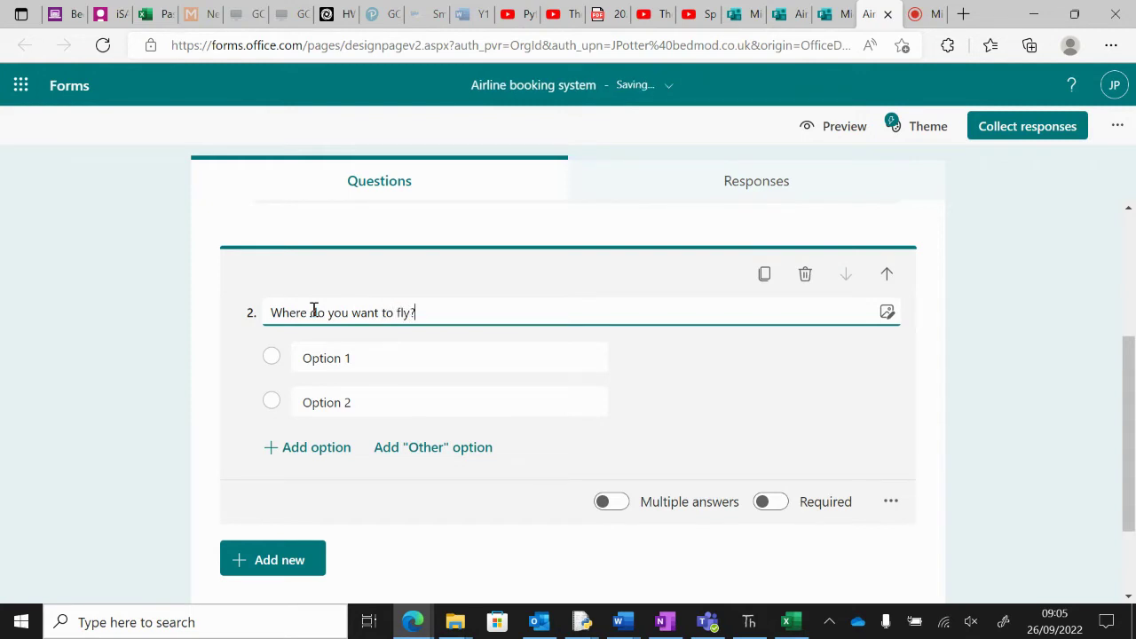
Set the destination choices to Dublin, Rome, Paris and London.
left_click(304, 364)
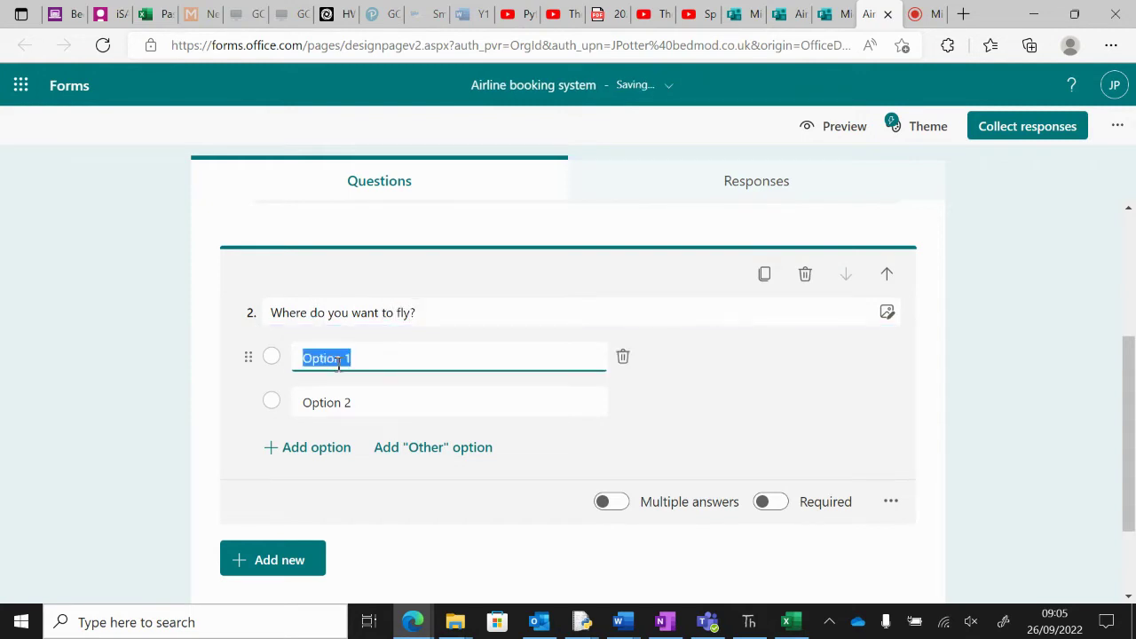
type("Dublin")
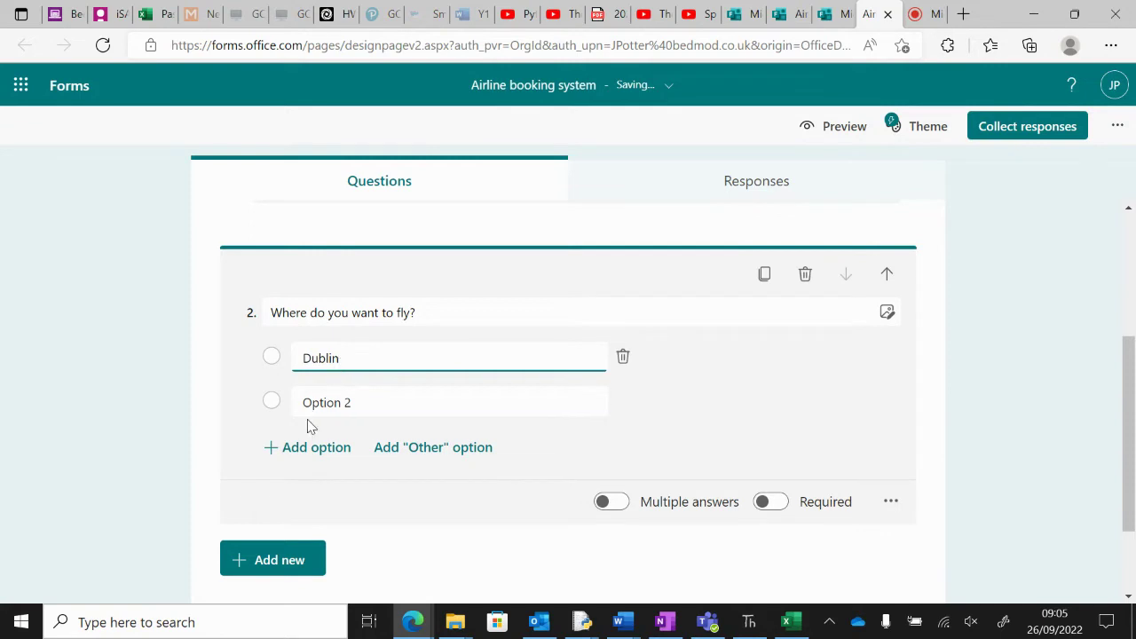
left_click(308, 402)
type("Rom")
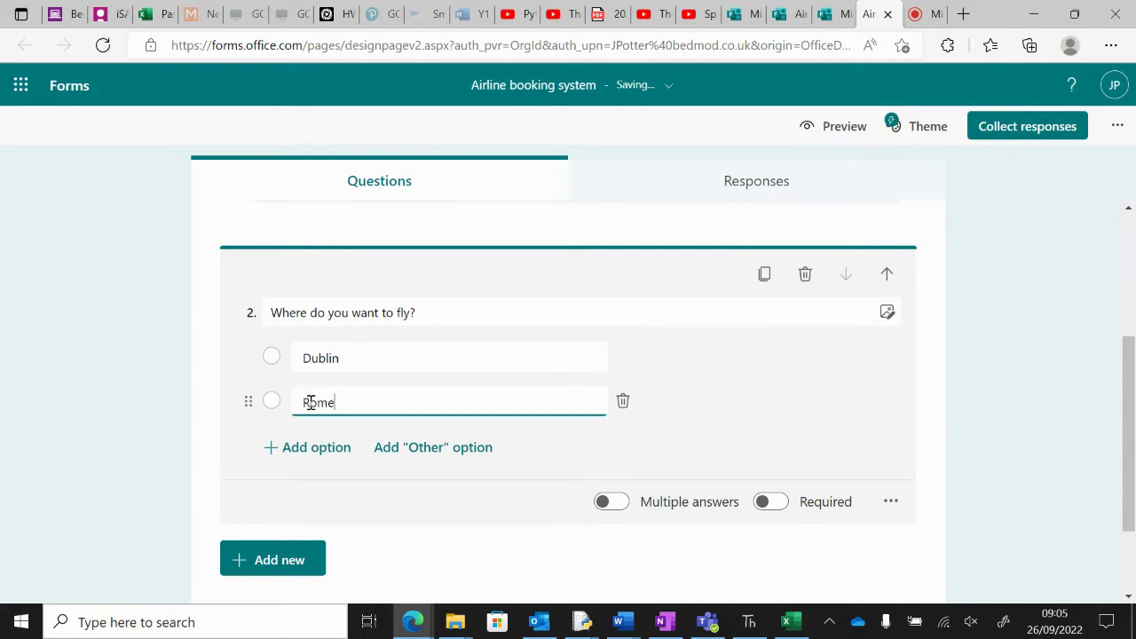
type("e")
left_click(314, 448)
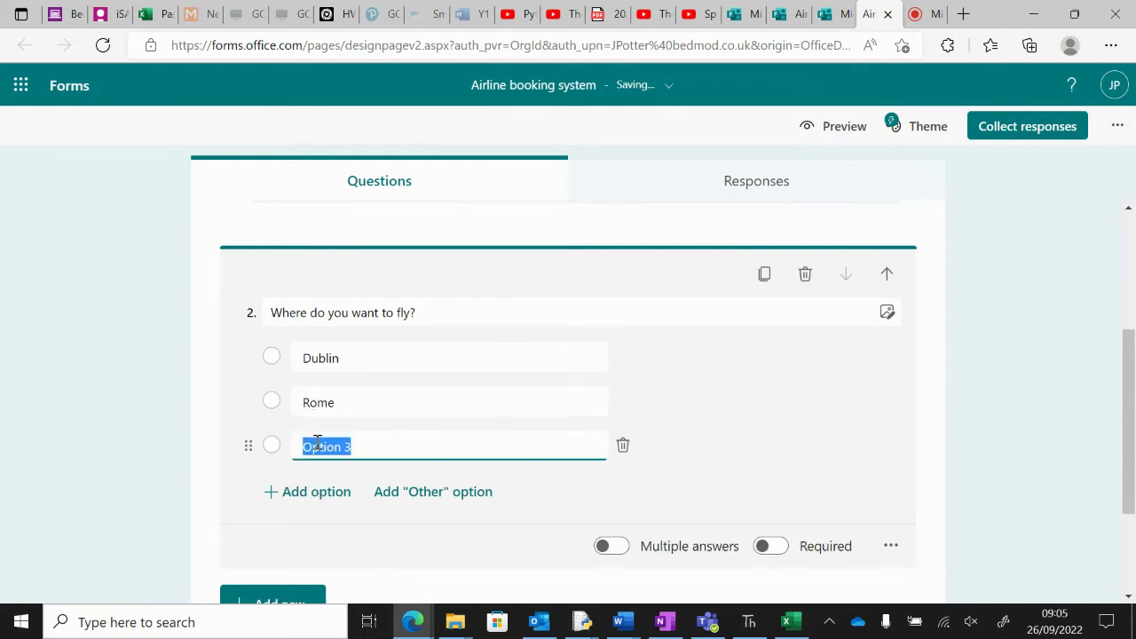
type("Paris")
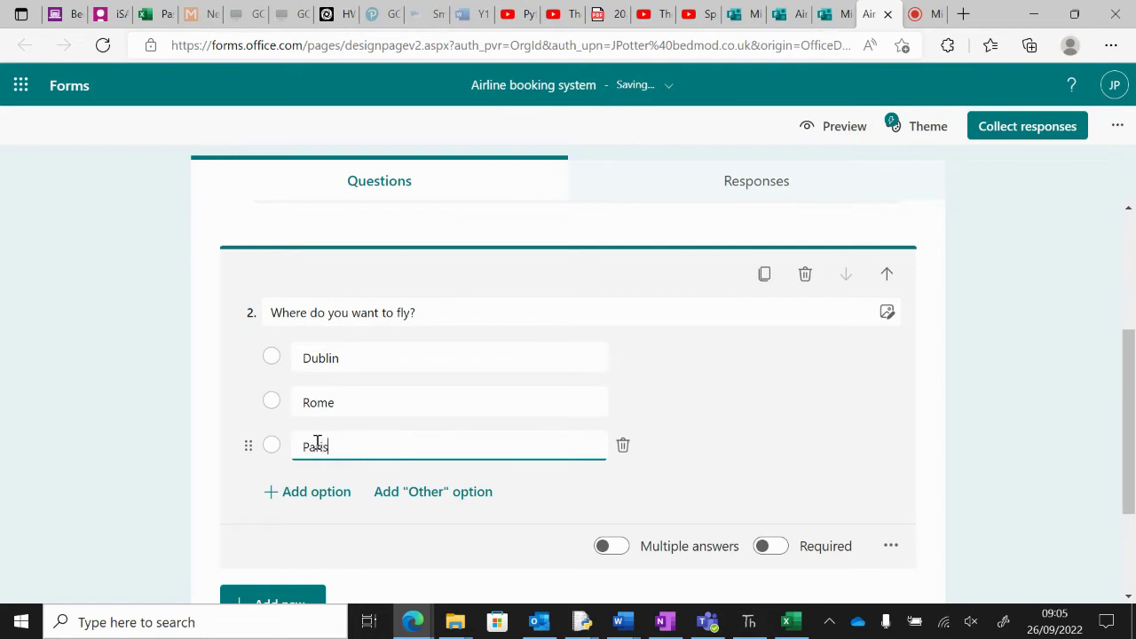
left_click(311, 491)
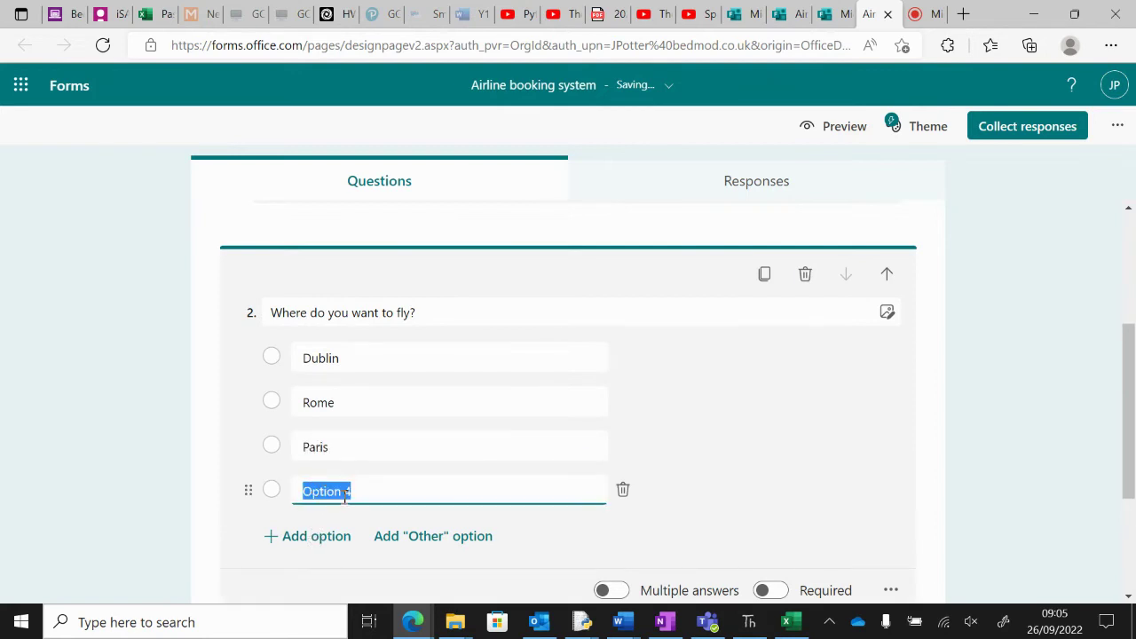
type("London")
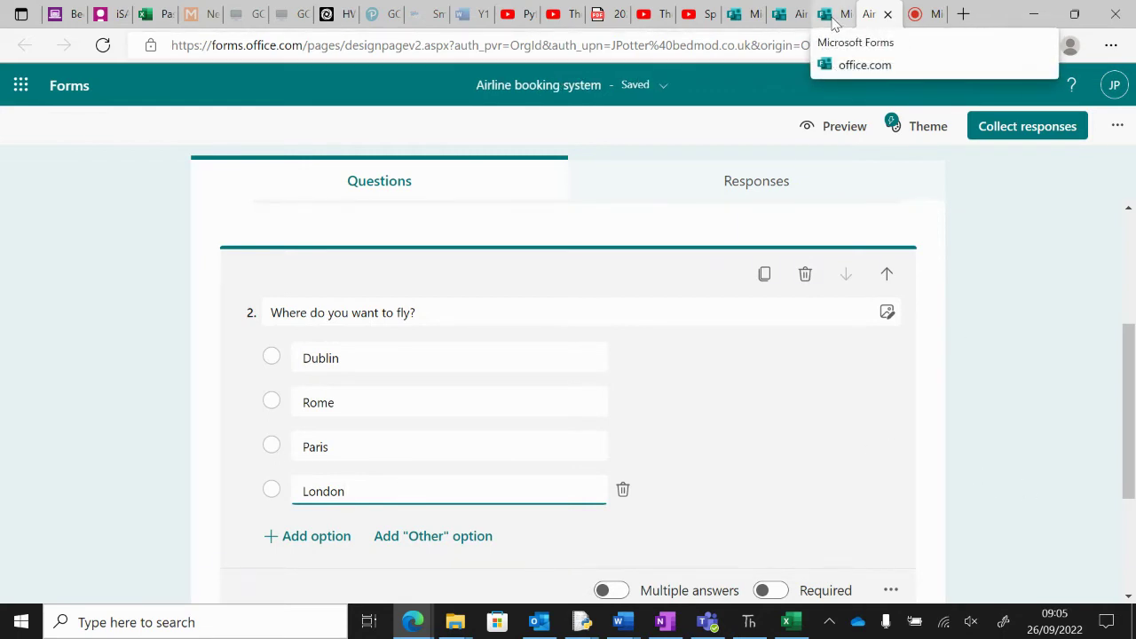
Review the finished Airline booking System form's questions and open its sharing options.
left_click(793, 17)
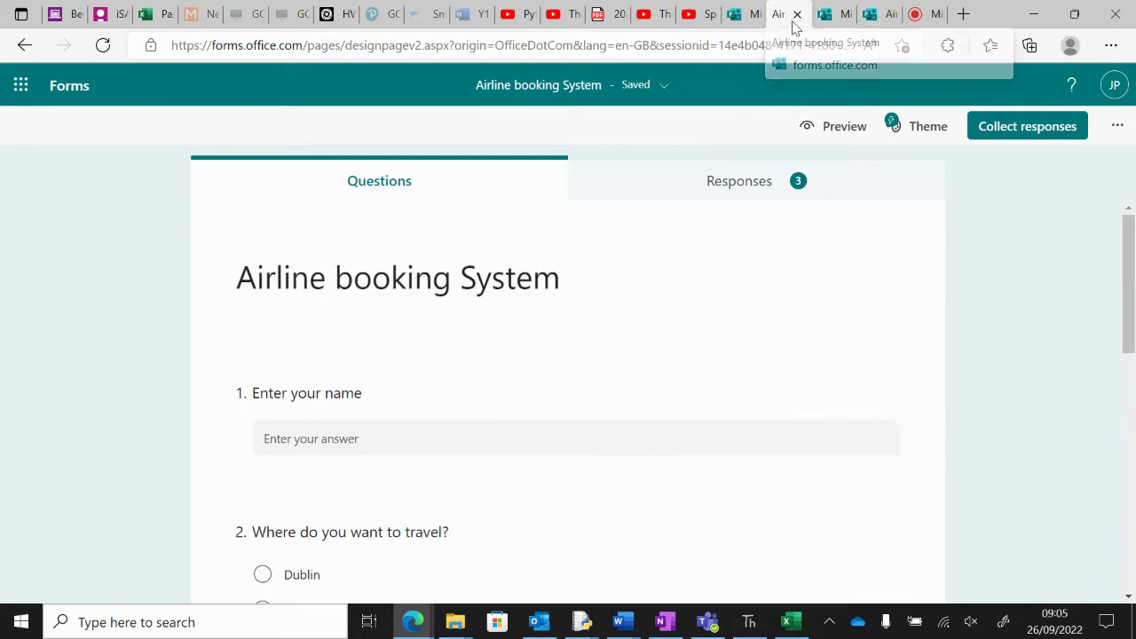
scroll(337, 392, "down", 2)
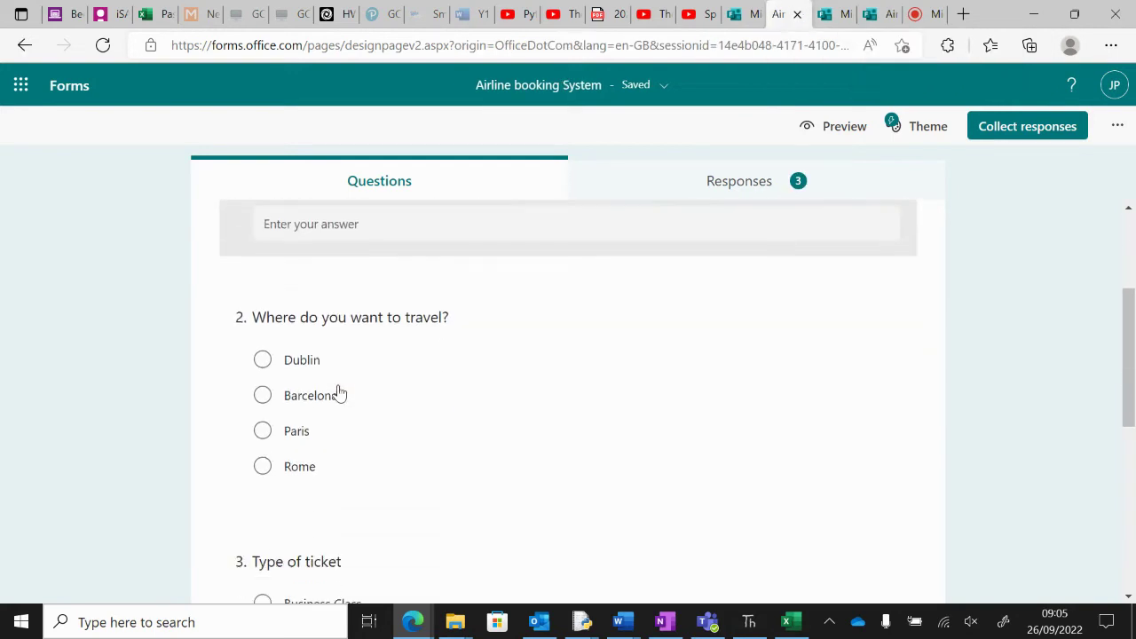
scroll(323, 521, "down", 2)
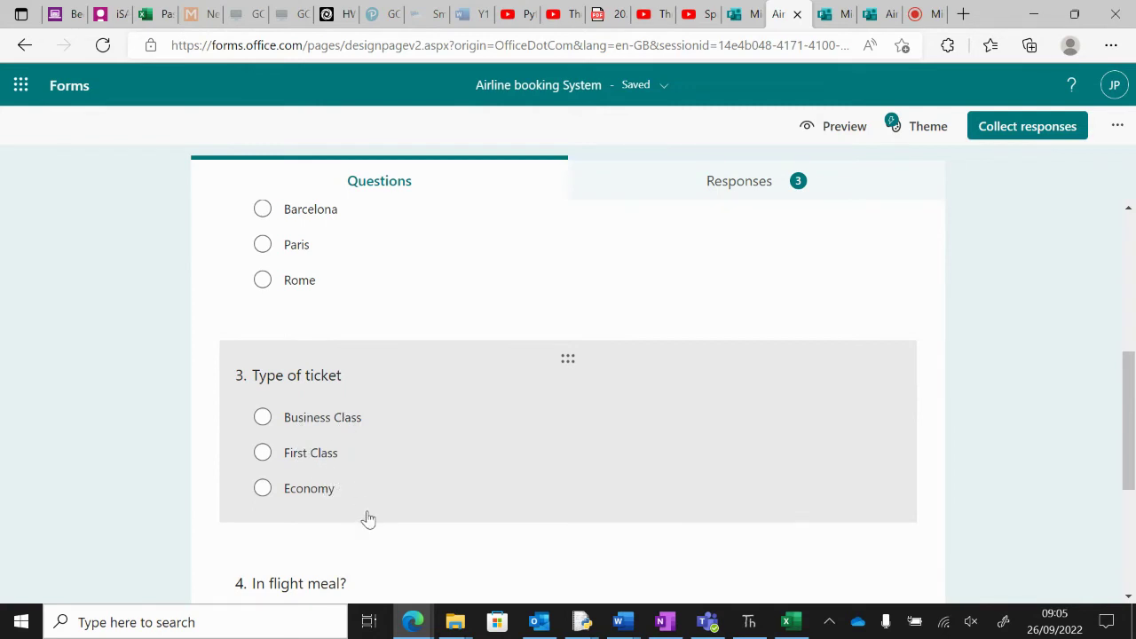
scroll(365, 519, "down", 2)
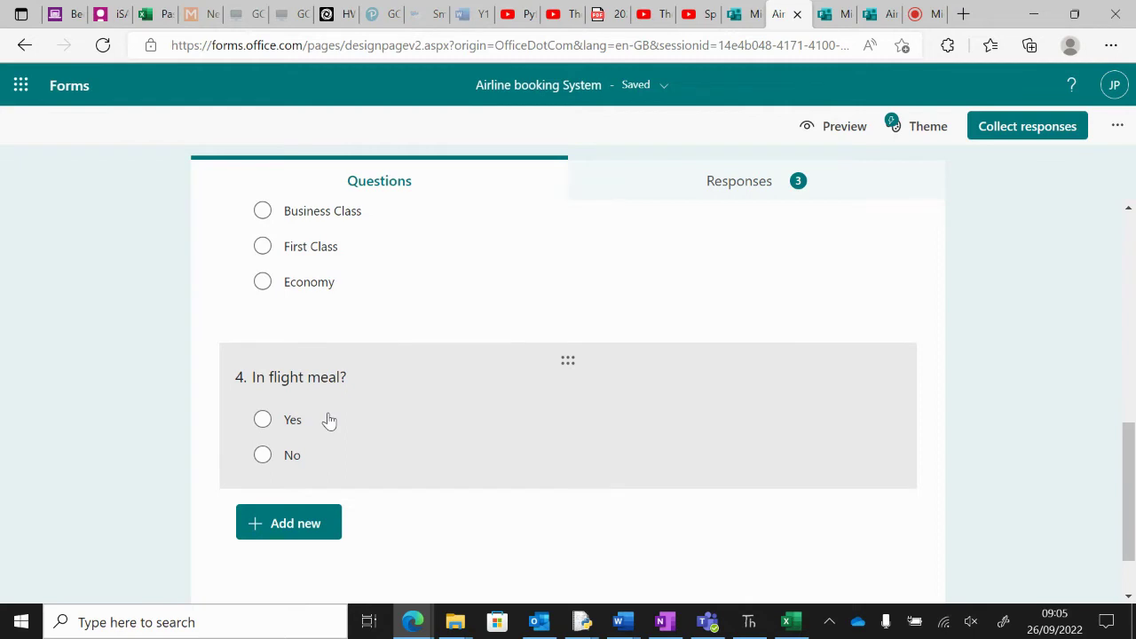
scroll(328, 420, "up", 3)
scroll(329, 420, "up", 3)
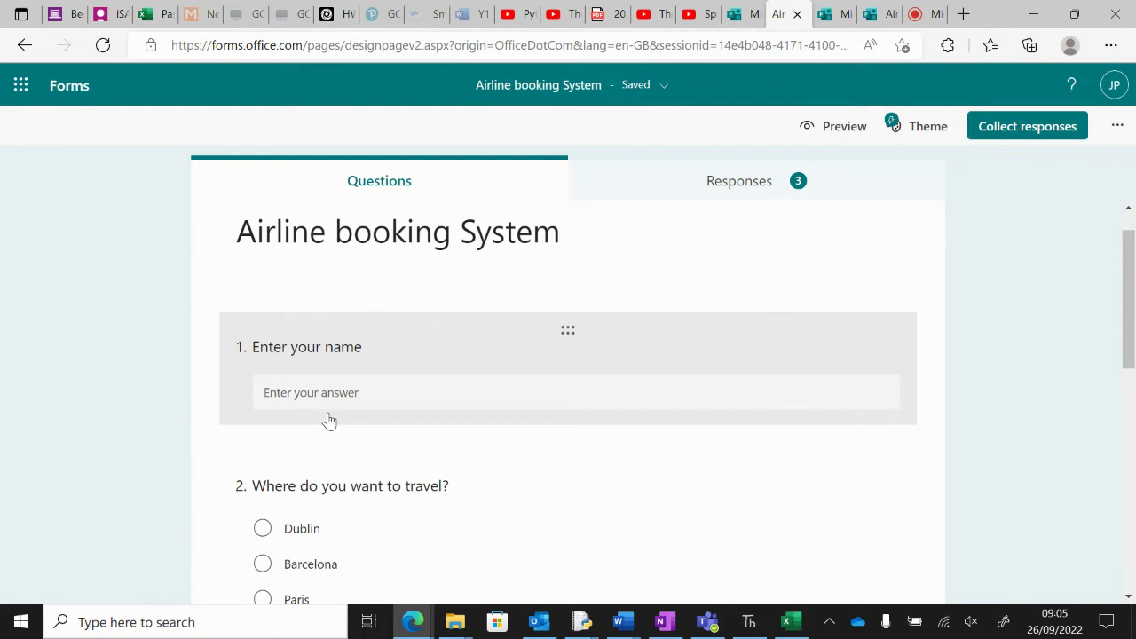
left_click(1018, 133)
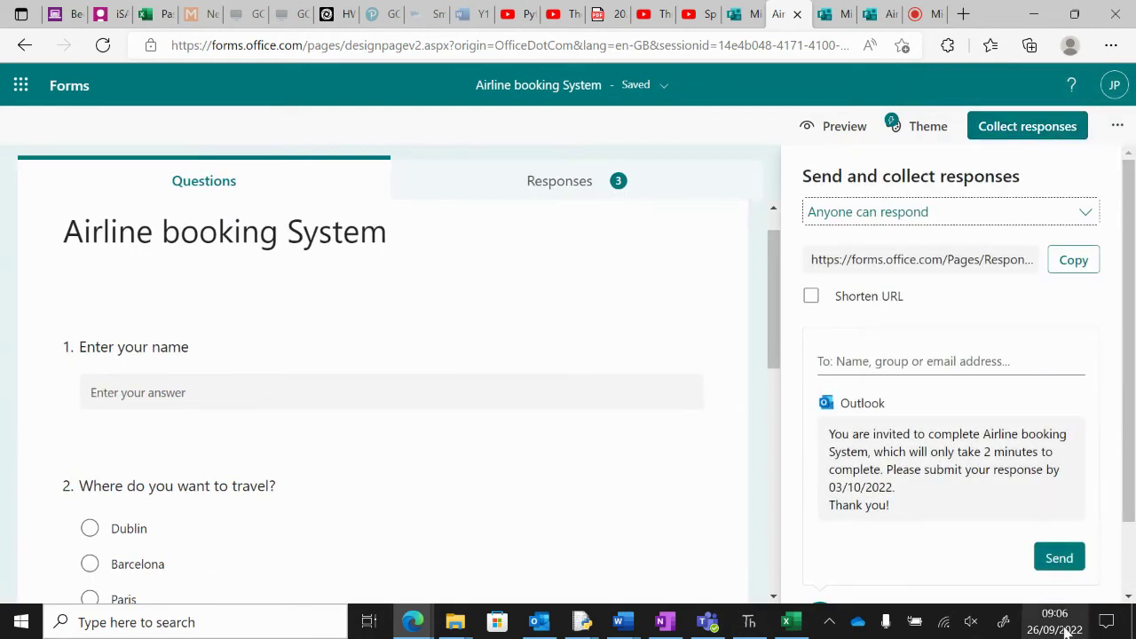
Preview the form as a respondent and enter a sample name.
left_click(1019, 133)
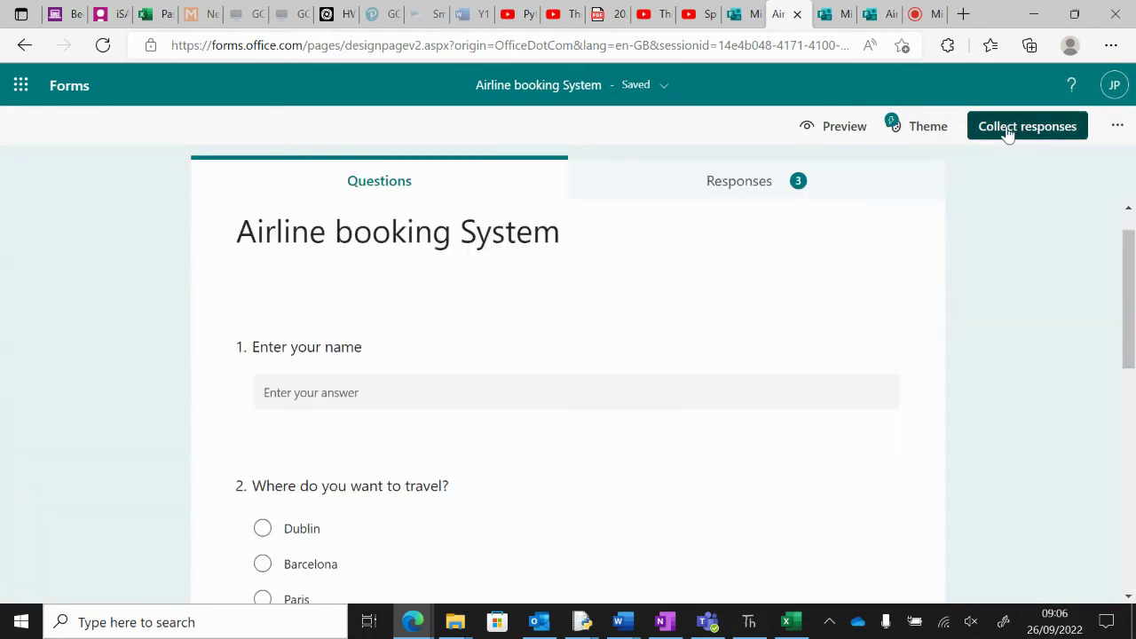
left_click(825, 130)
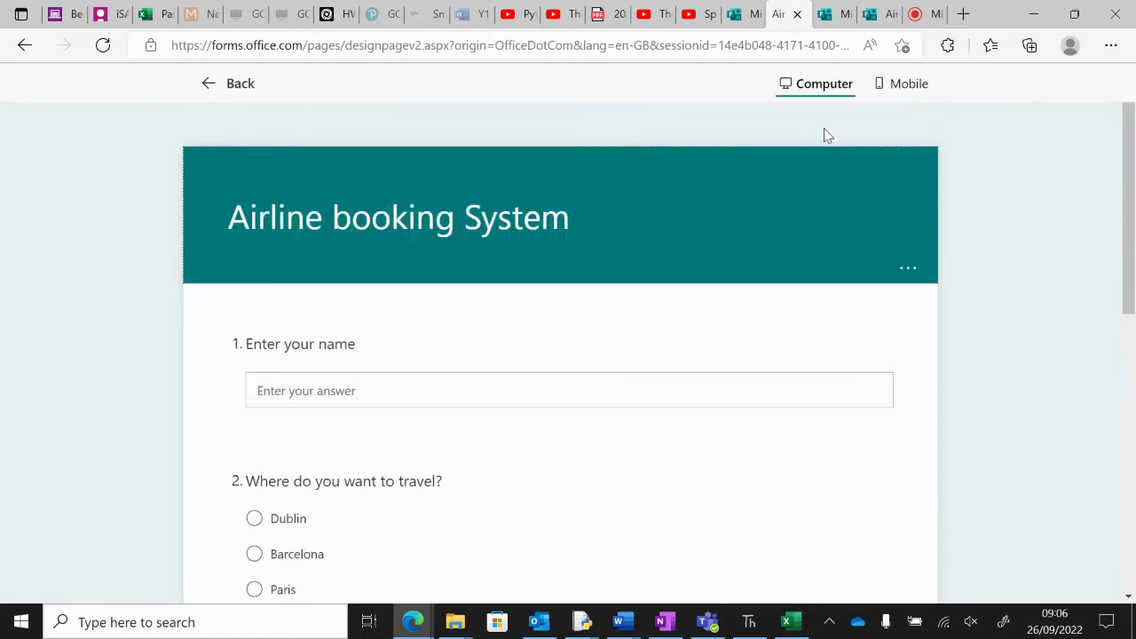
left_click(357, 391)
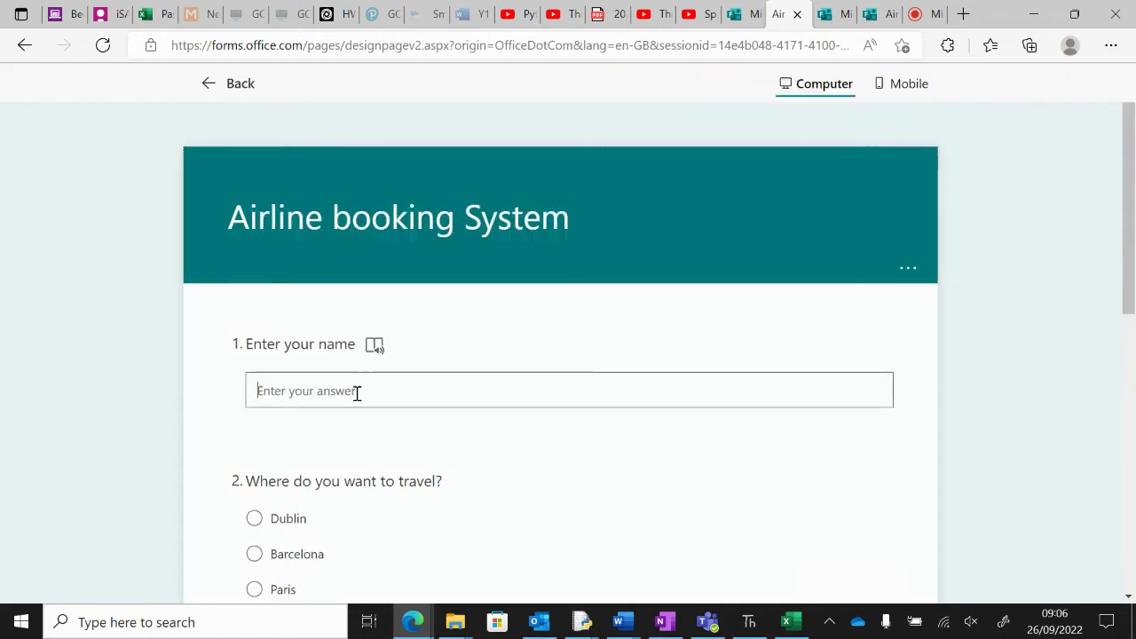
type("Bob Smith")
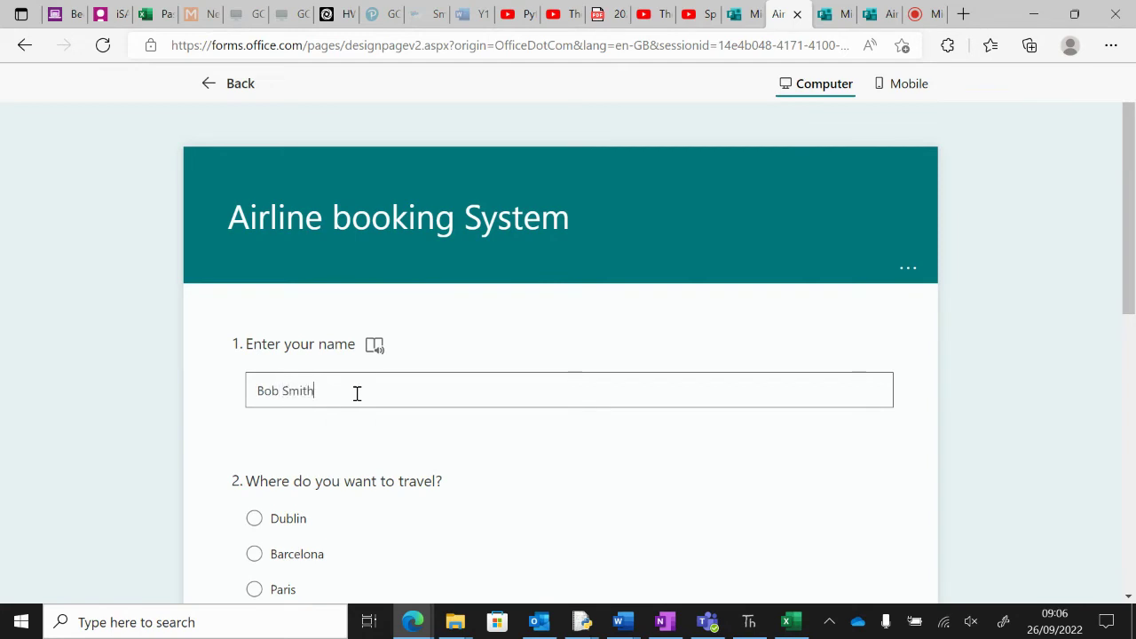
scroll(357, 393, "down", 2)
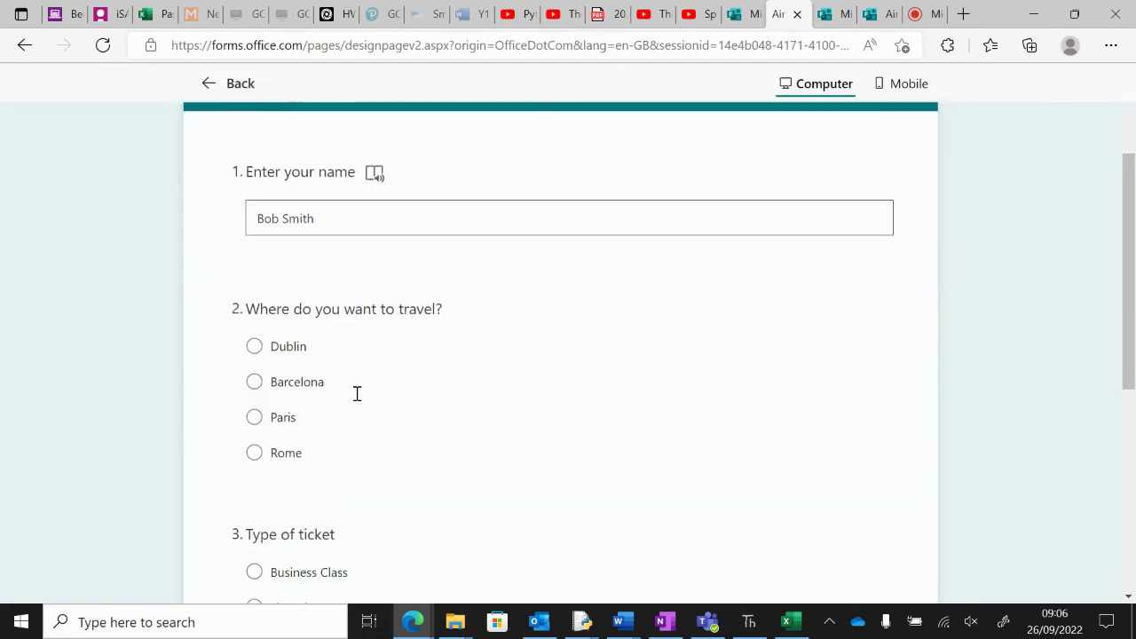
Choose Paris, Economy and Yes for the meal, then submit the response.
left_click(255, 382)
scroll(398, 442, "down", 2)
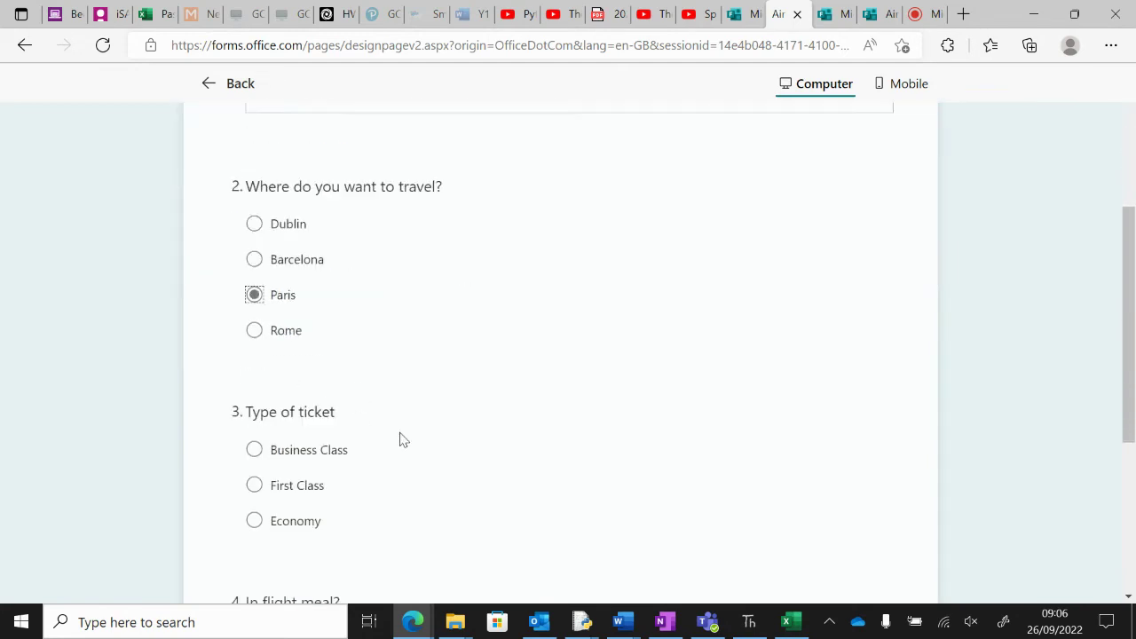
left_click(255, 420)
left_click(255, 539)
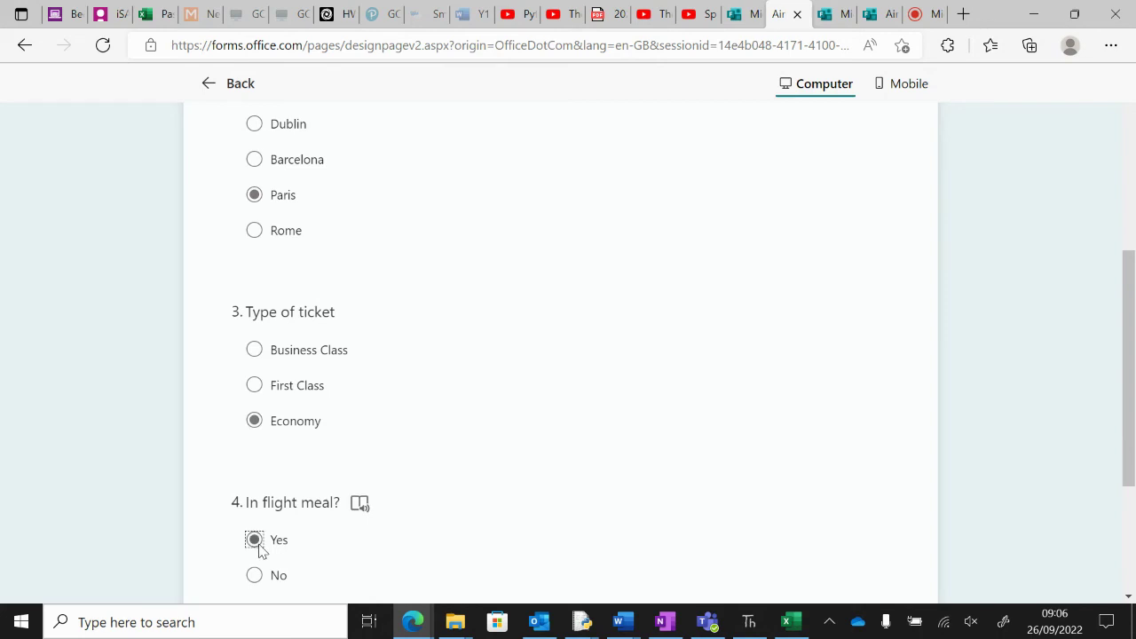
scroll(556, 449, "down", 3)
left_click(325, 433)
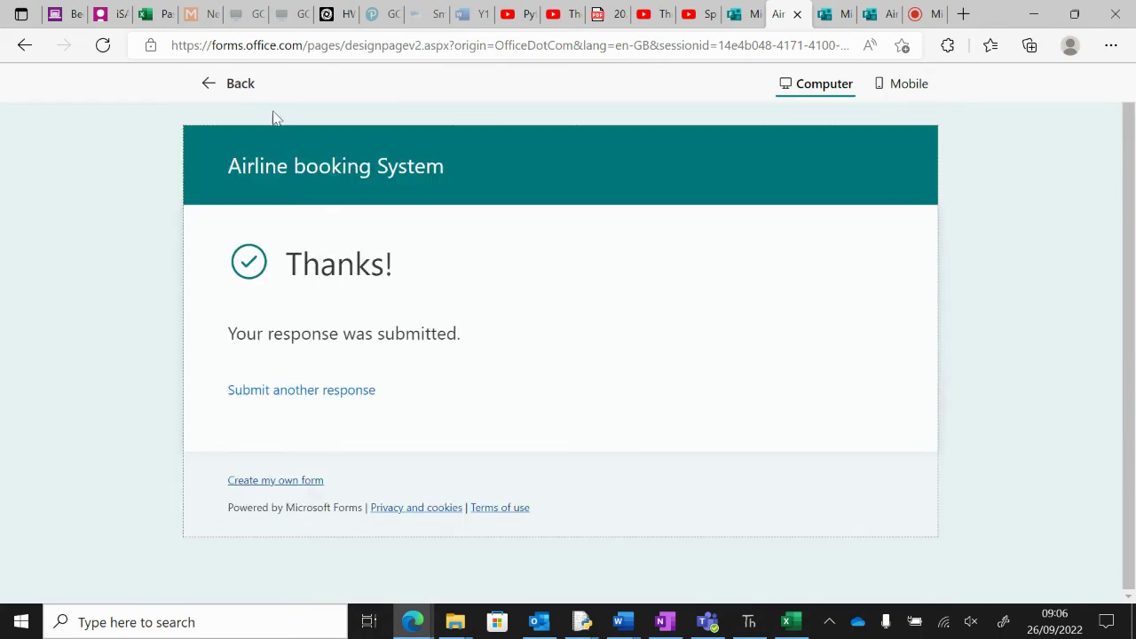
Leave the preview and view the response summary on the Responses tab.
left_click(233, 84)
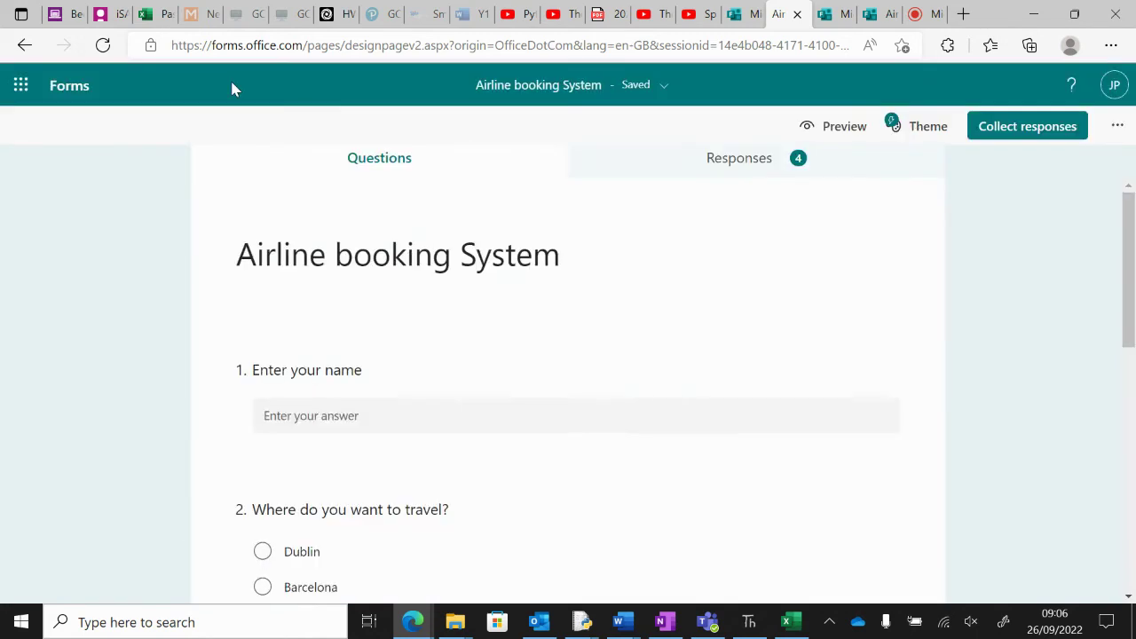
left_click(739, 181)
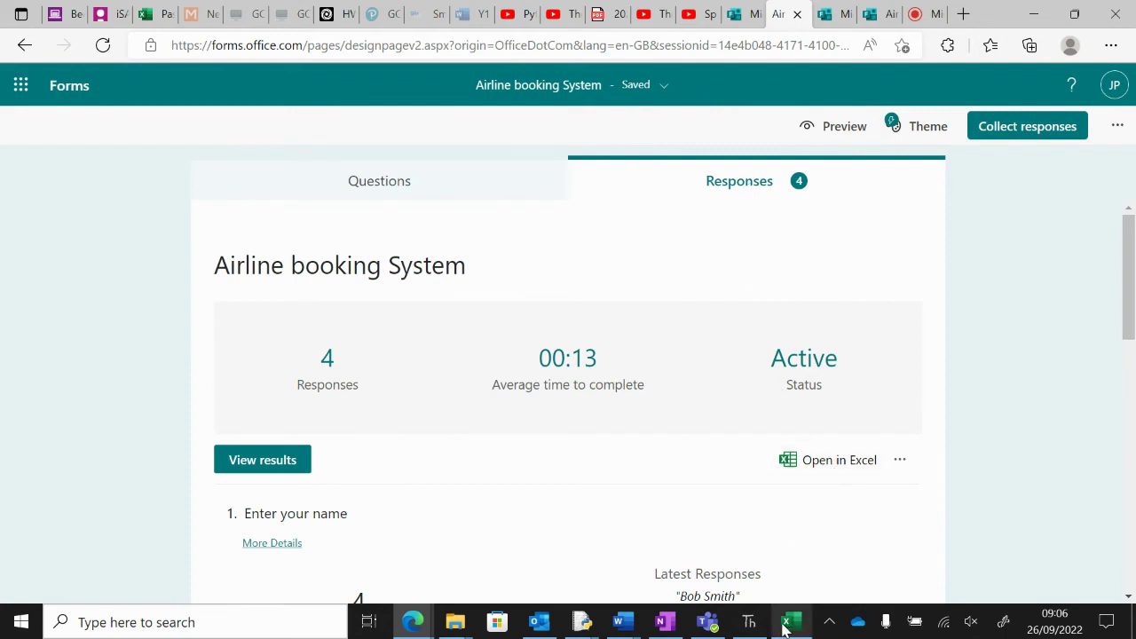
Bring the responses workbook forward in Excel and enable editing.
mouse_move(788, 626)
left_click(787, 564)
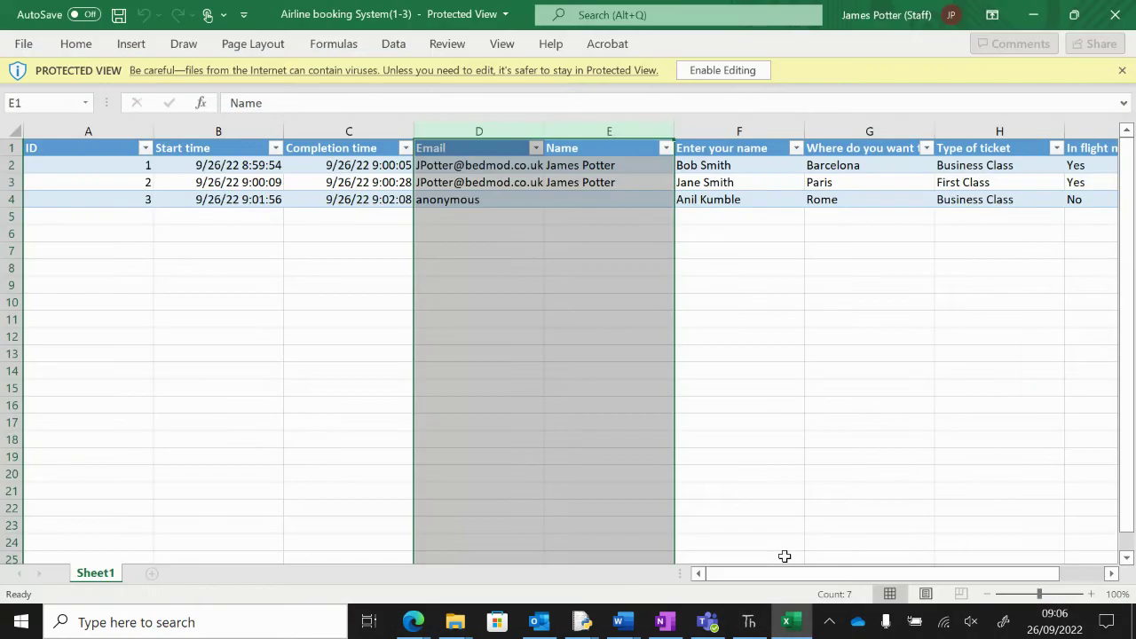
right_click(446, 125)
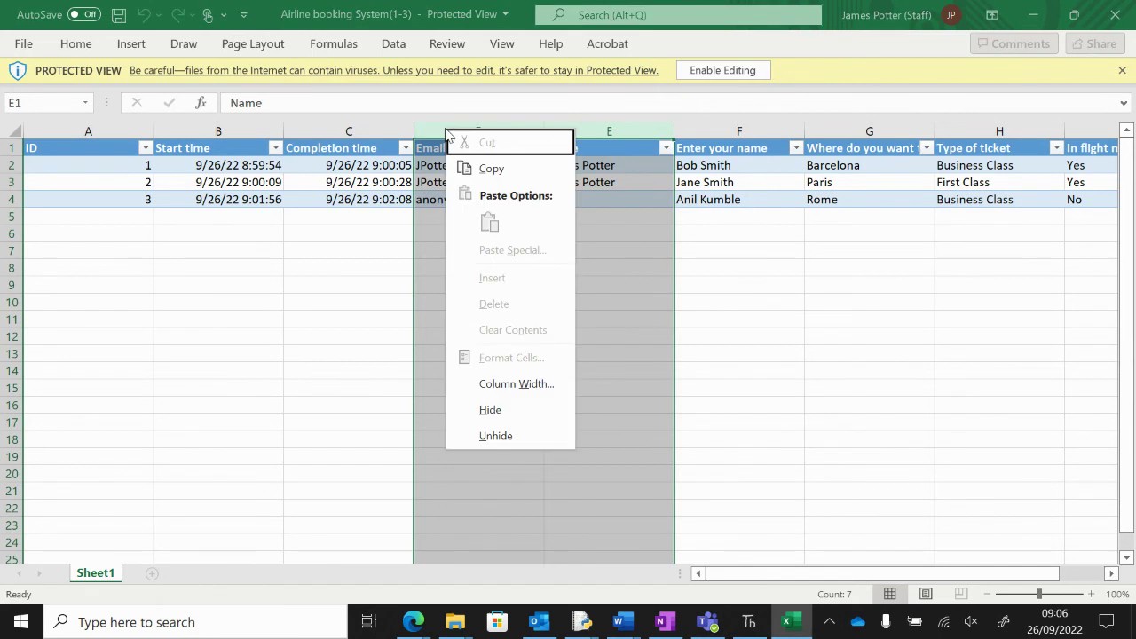
key("Escape")
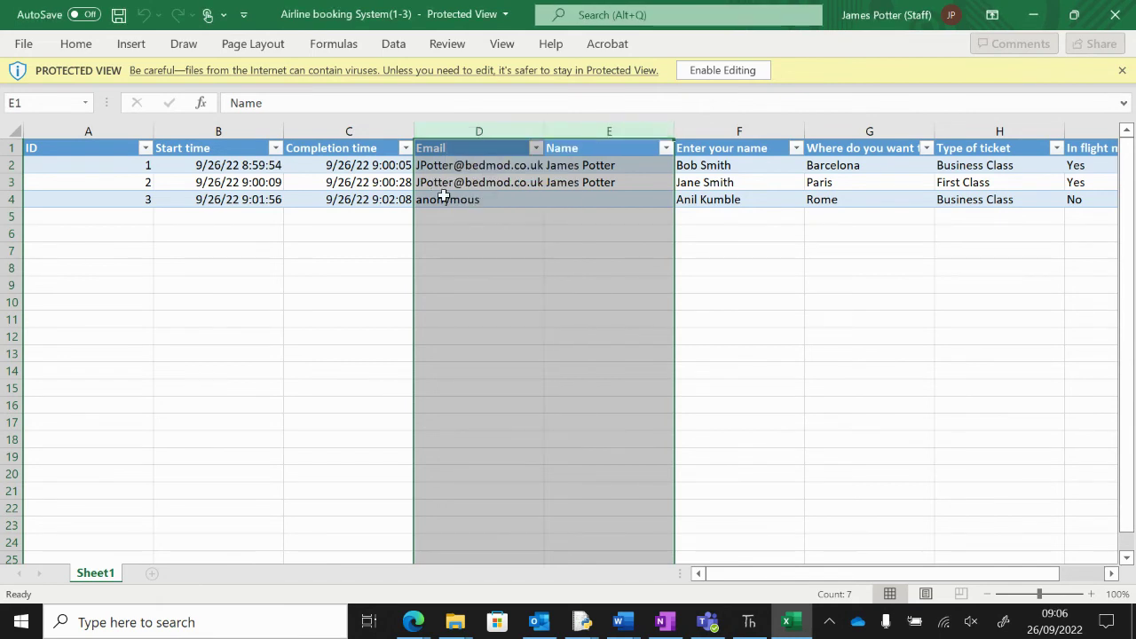
left_click(722, 71)
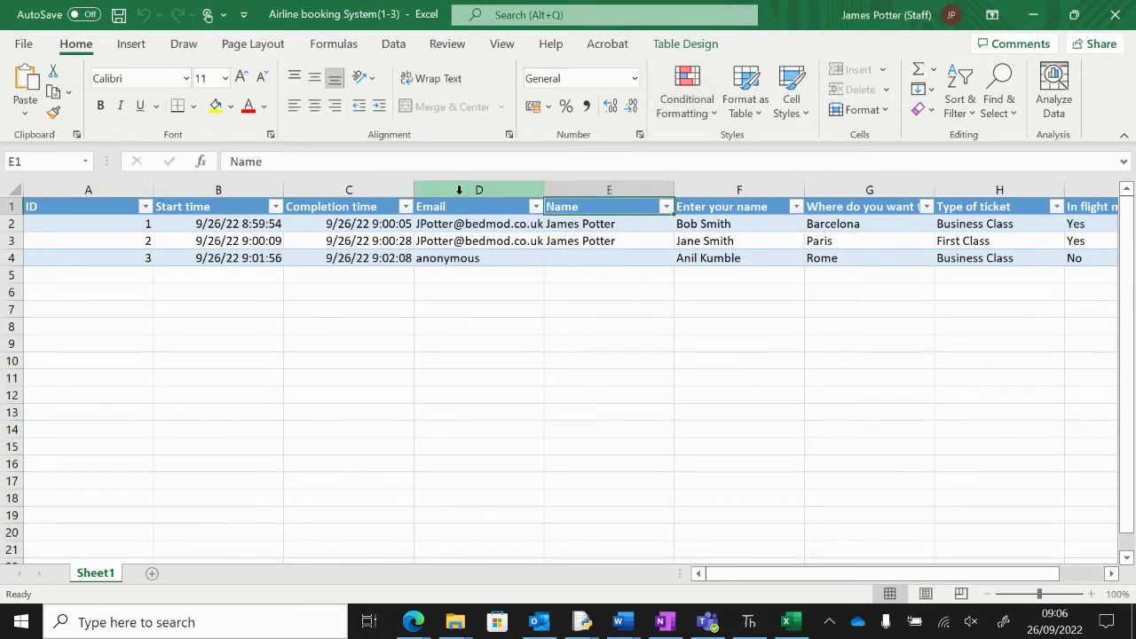
Delete the Start time, Completion time, Email and Name columns (B to E).
left_click(461, 191)
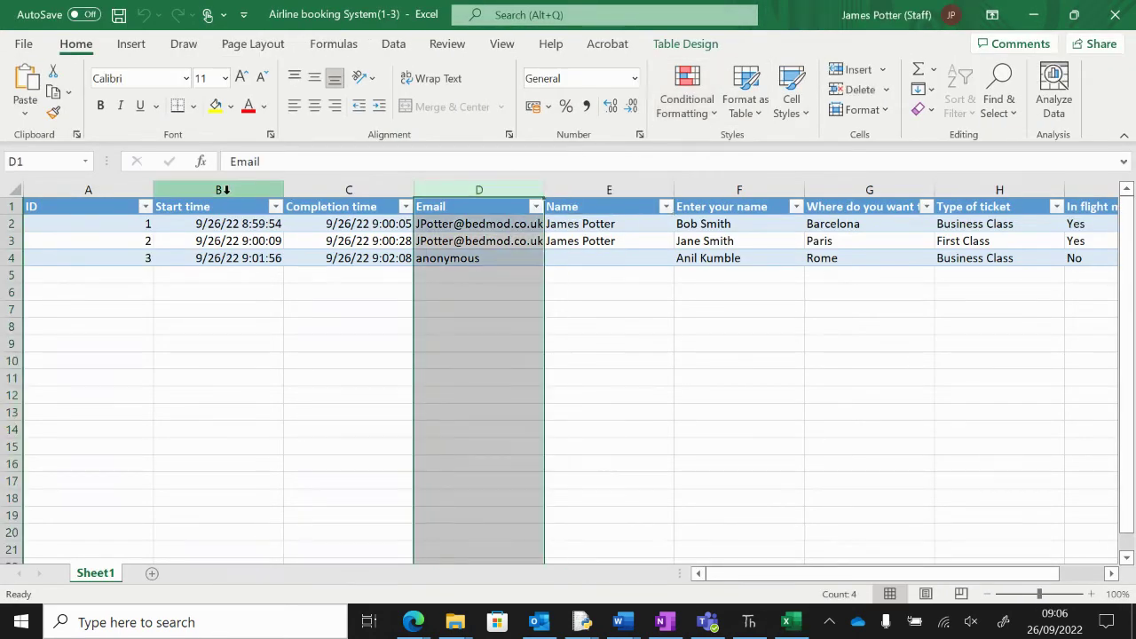
left_click_drag(222, 190, 601, 183)
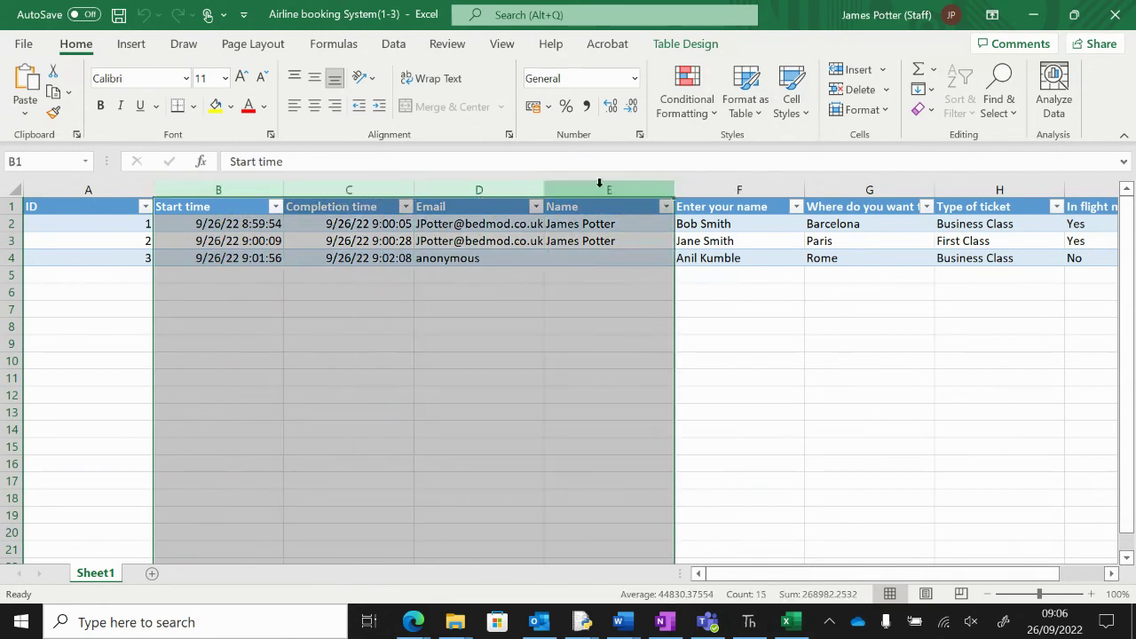
right_click(601, 190)
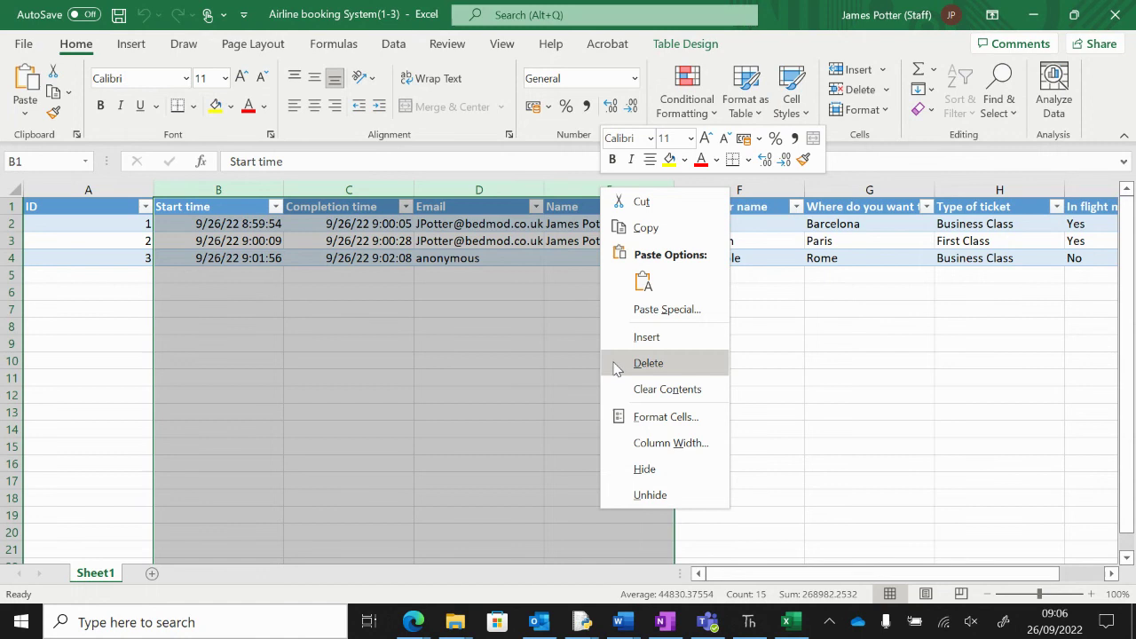
left_click(648, 363)
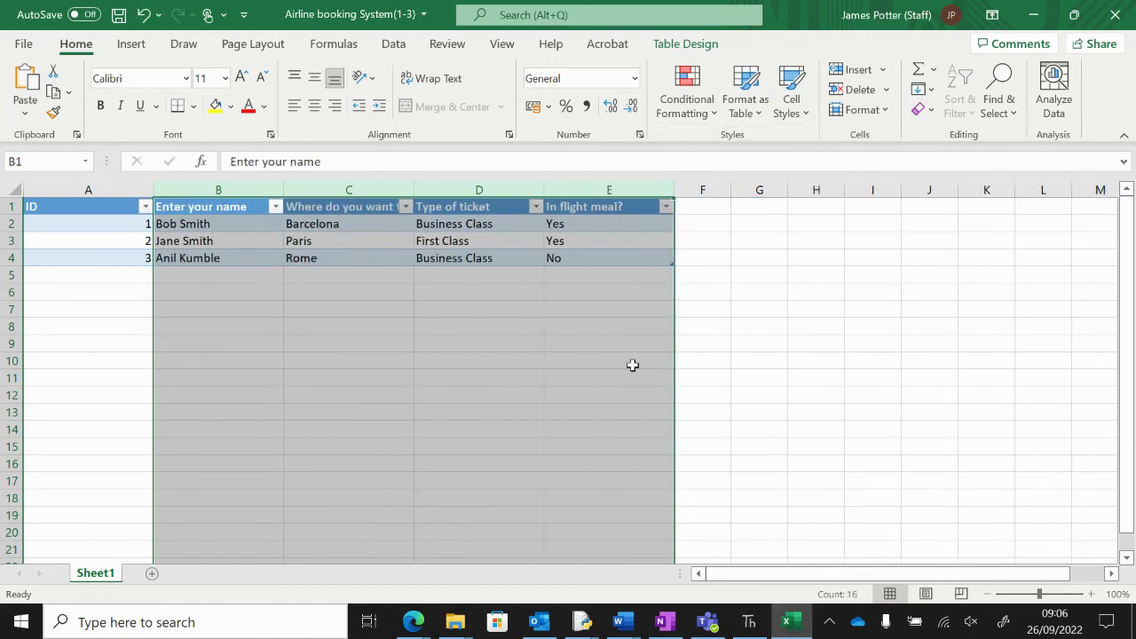
left_click(480, 346)
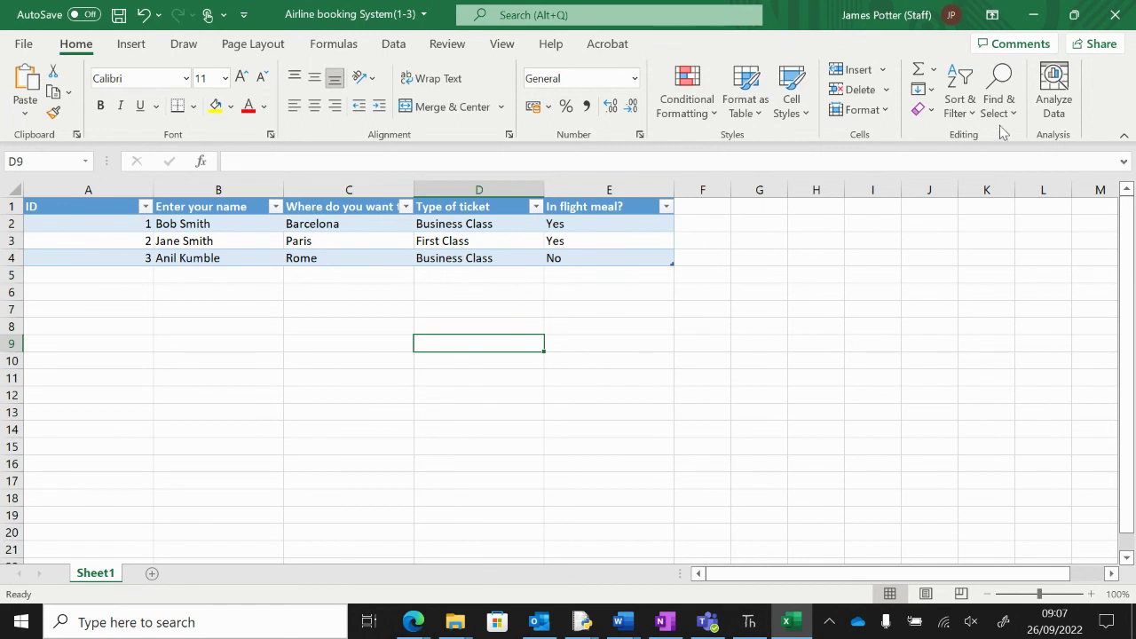
left_click(416, 624)
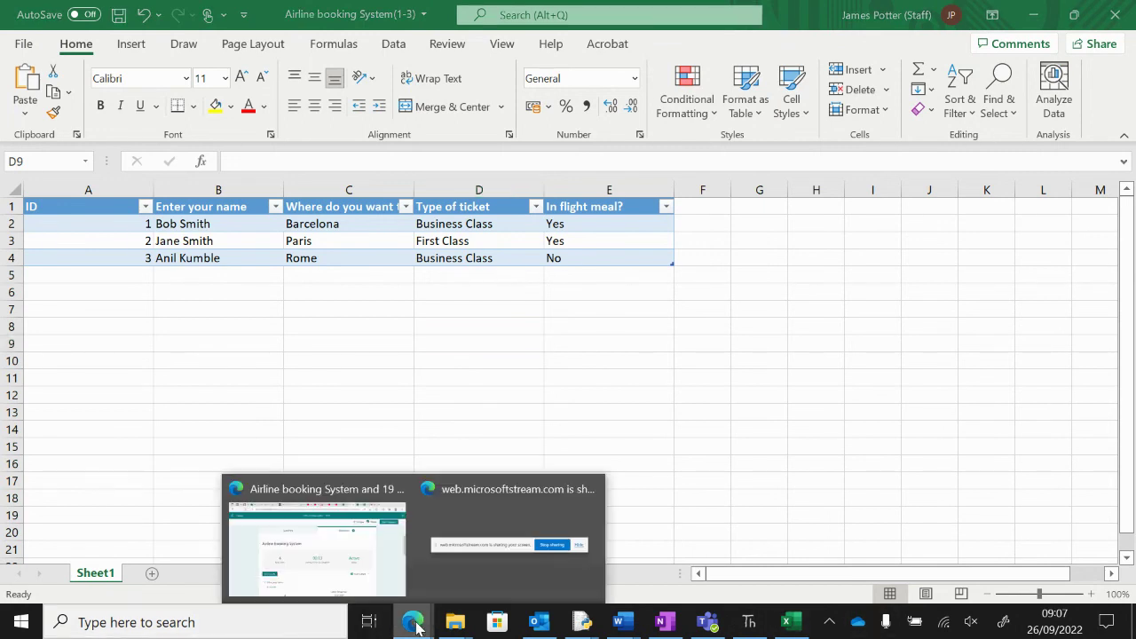